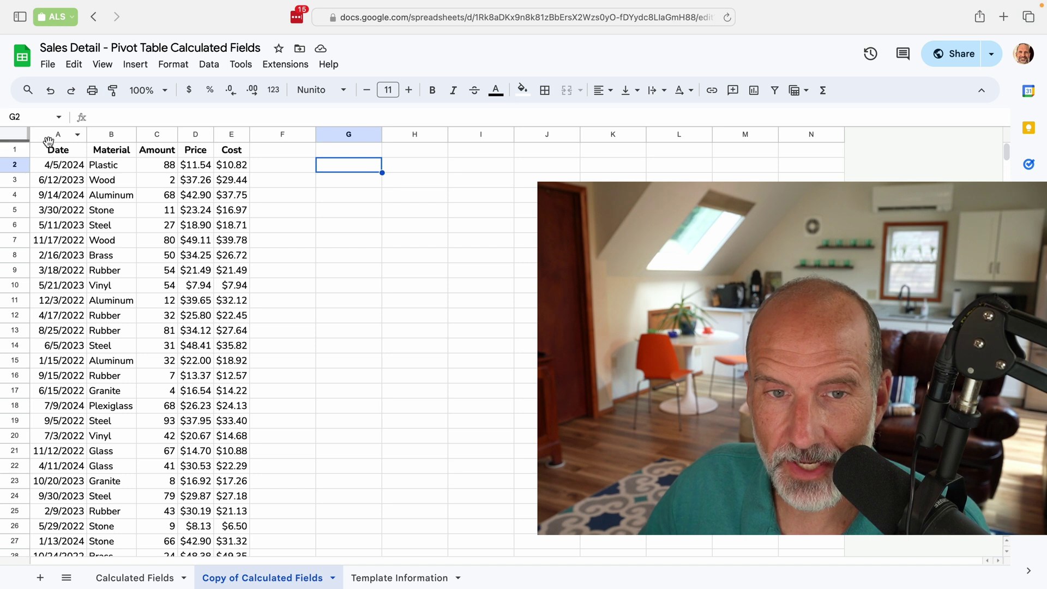
Step: Create a pivot table from A1:E1001 placed at G2 on the existing sheet
drag(55, 134, 240, 134)
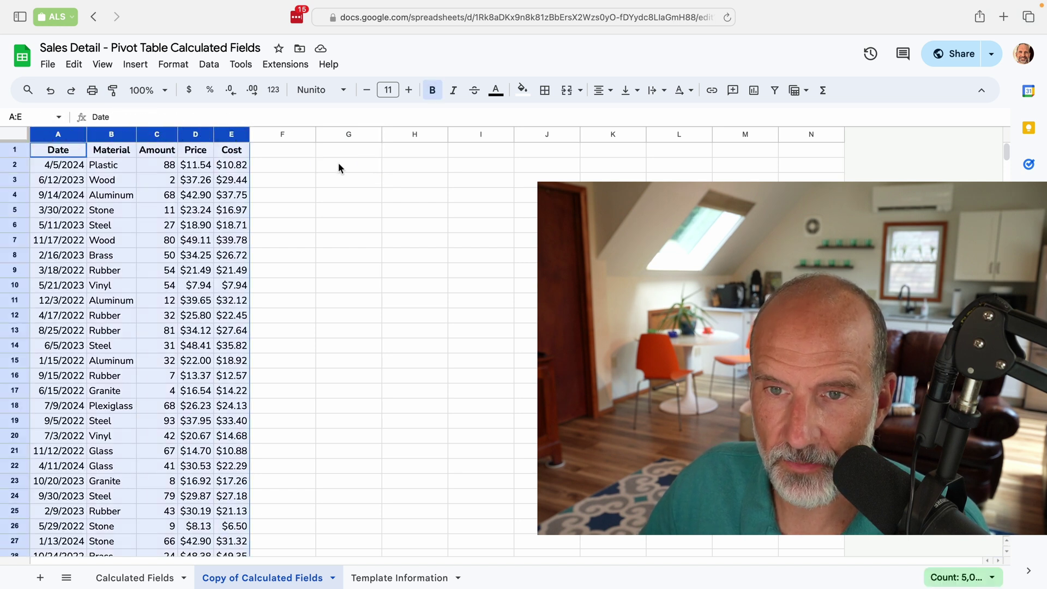
click(338, 163)
click(143, 66)
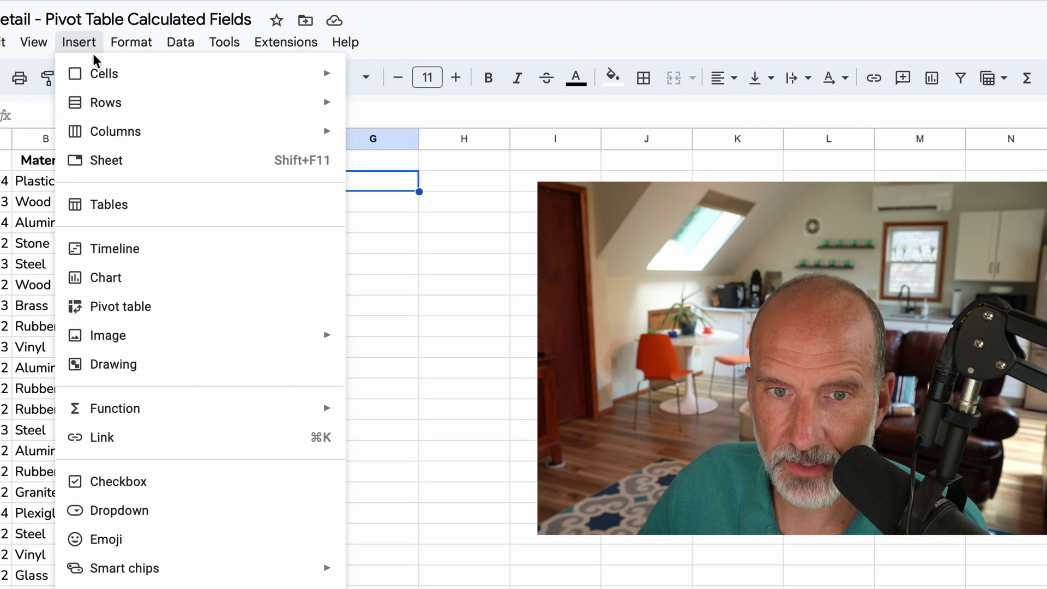
click(179, 276)
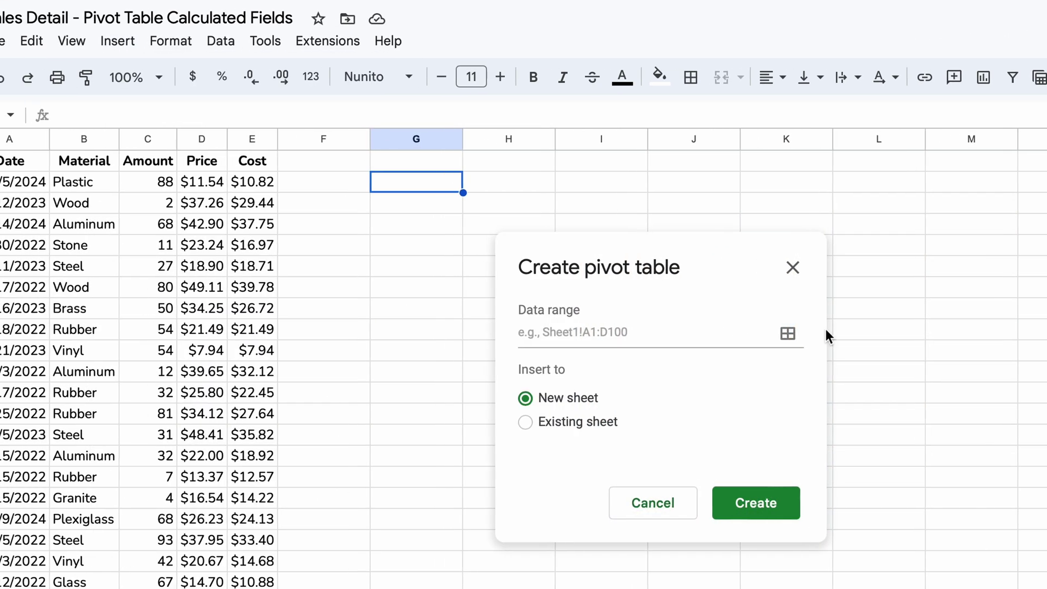
click(788, 333)
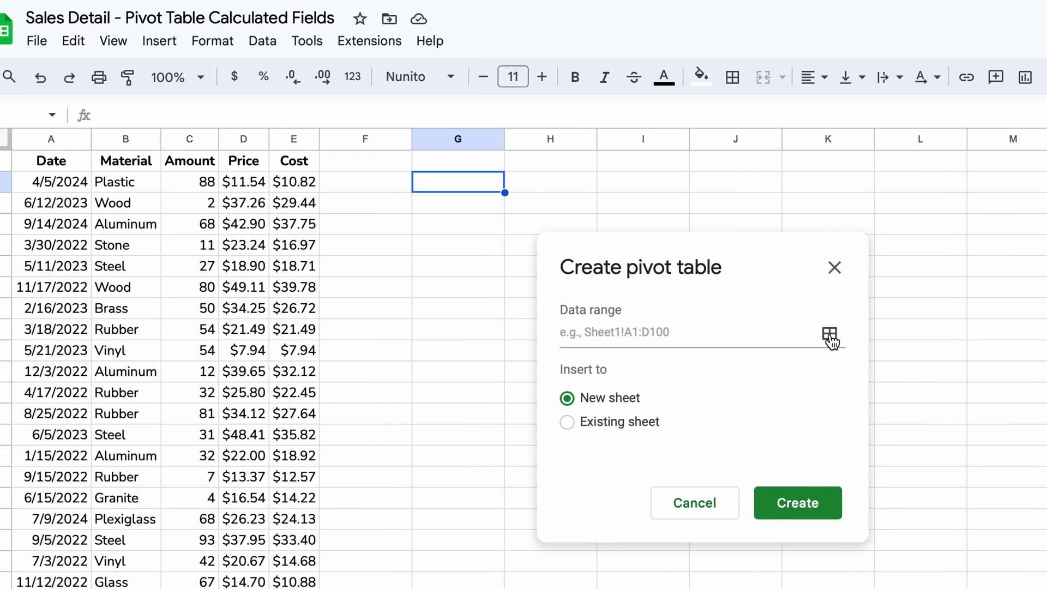
click(88, 160)
key(super+shift+Right)
key(super+shift+Down)
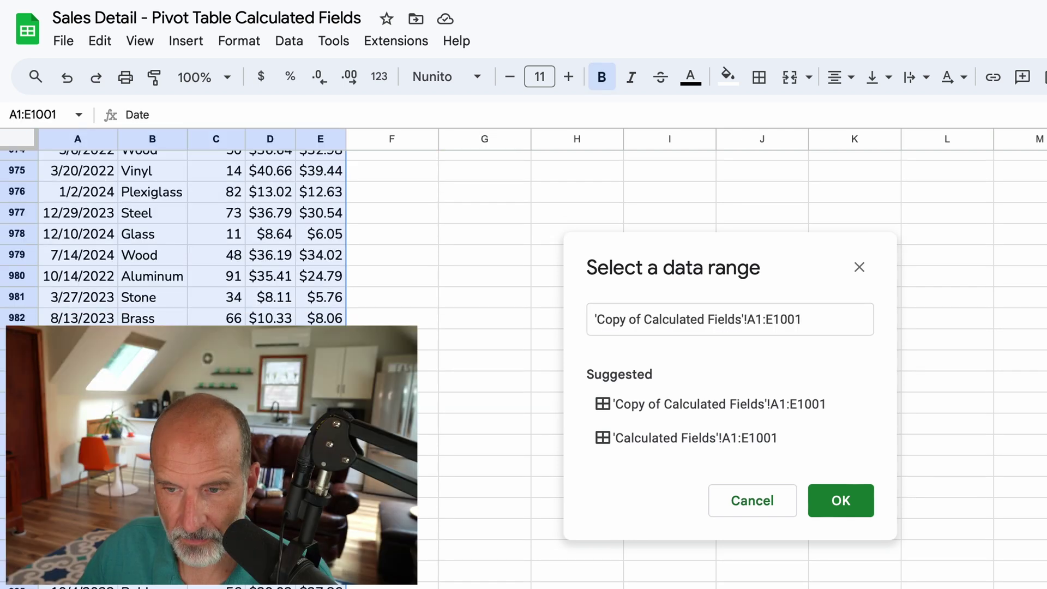
click(866, 502)
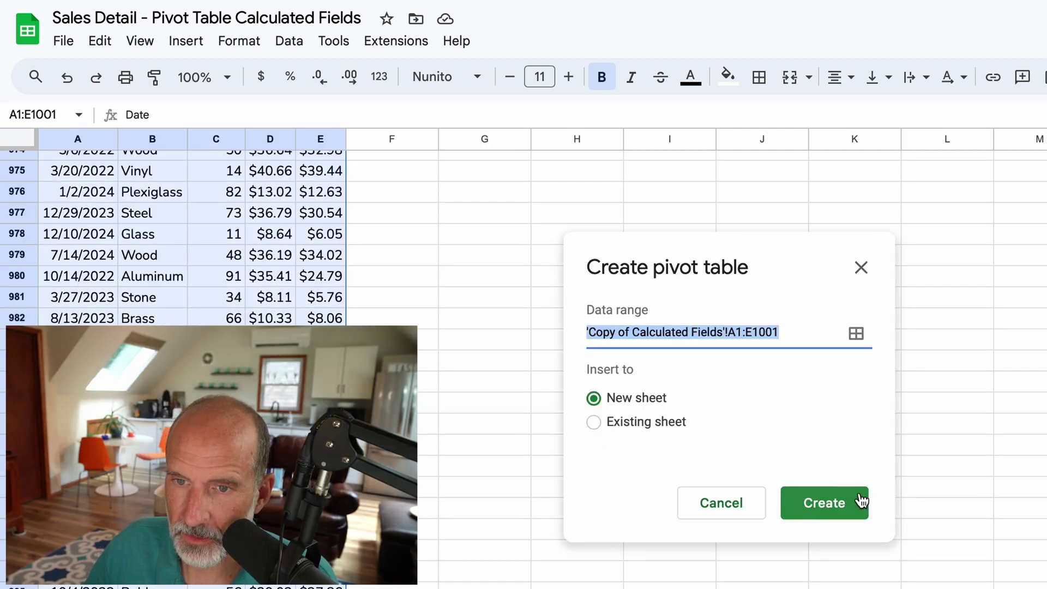
click(679, 423)
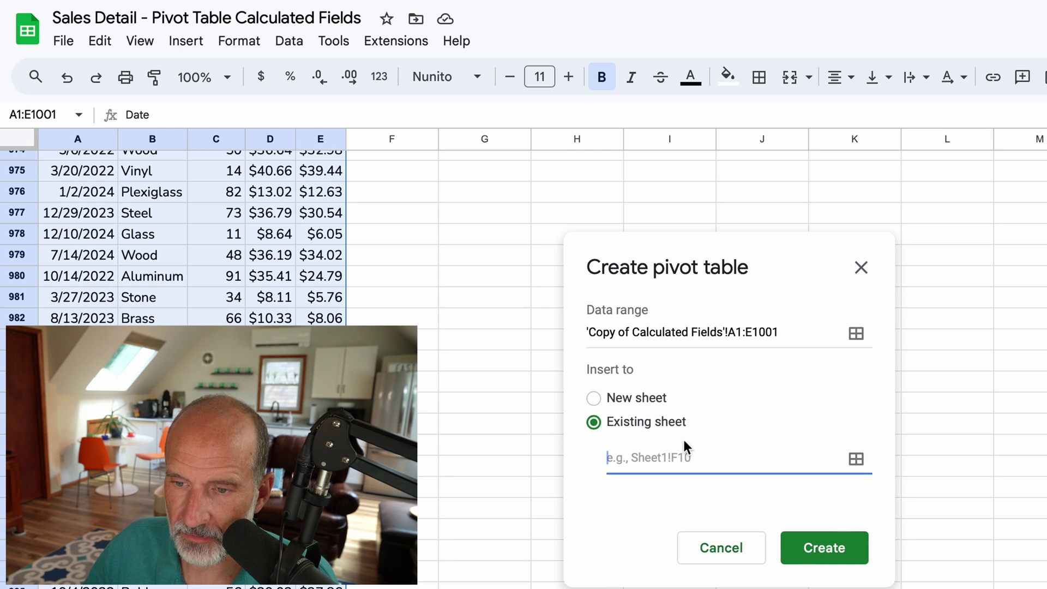
text(G2)
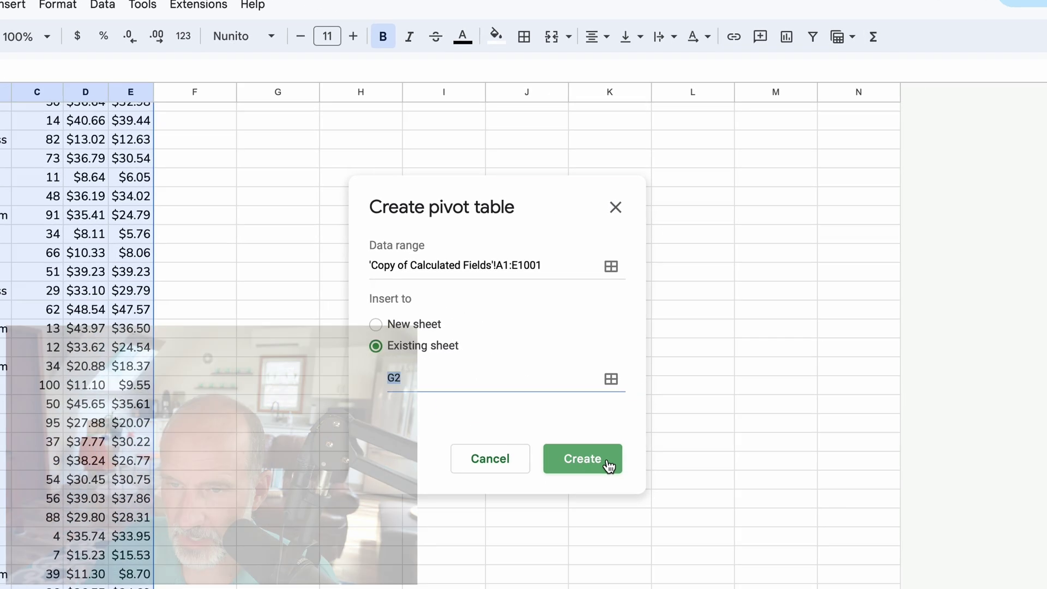
click(847, 555)
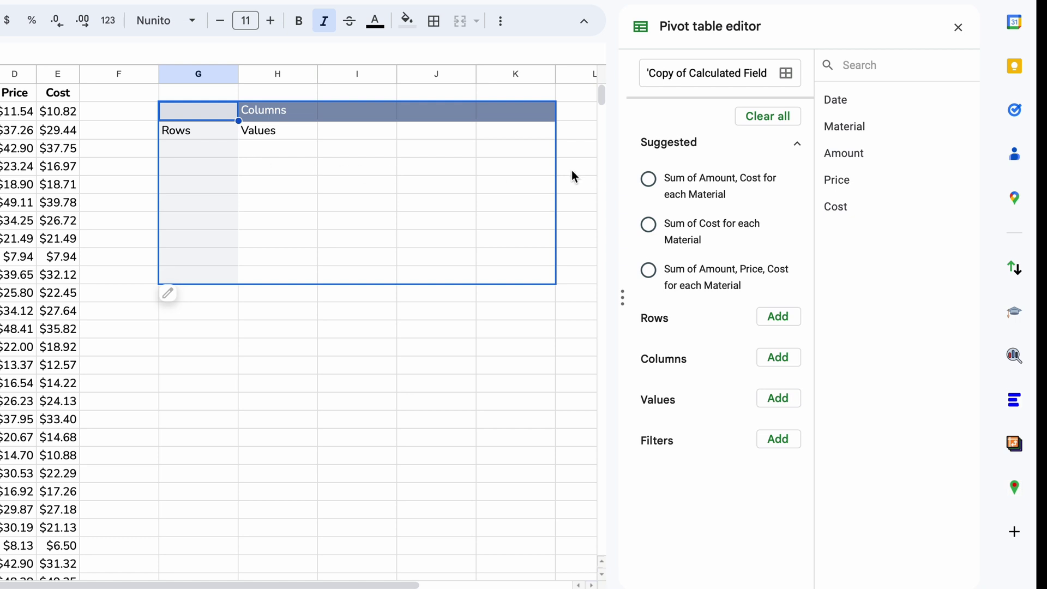
Step: Group pivot rows by Material, with Amount summed and Price averaged as values
drag(829, 126, 645, 343)
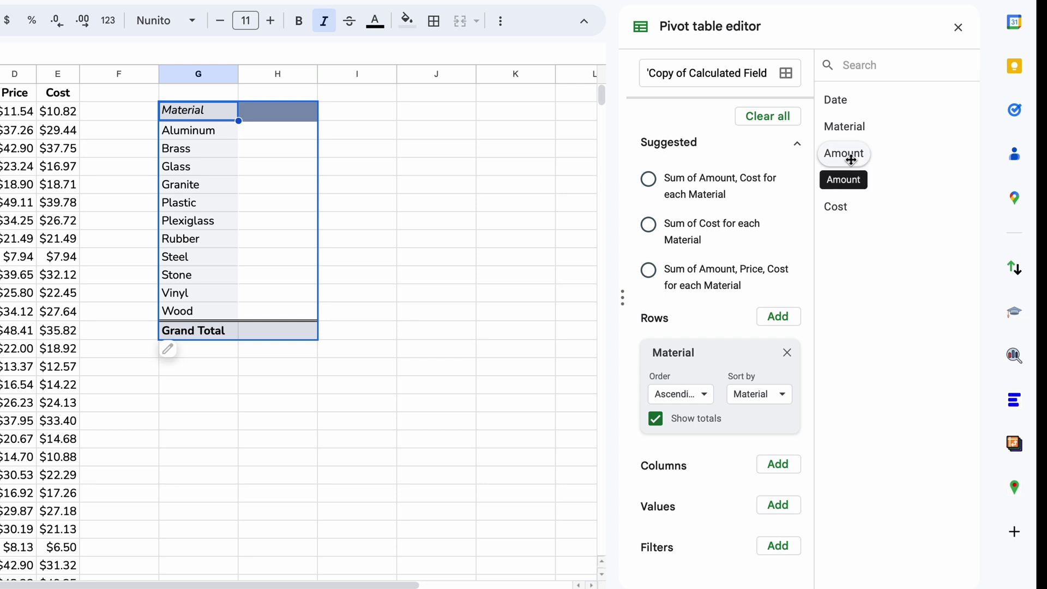
drag(850, 159, 676, 548)
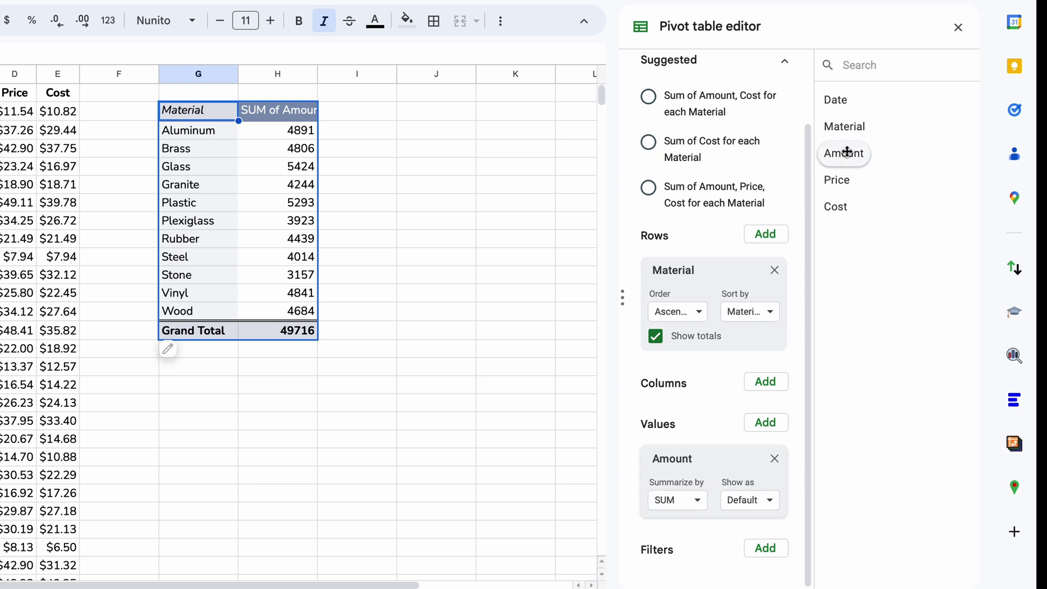
drag(844, 174, 647, 540)
scroll(647, 541, down, 3)
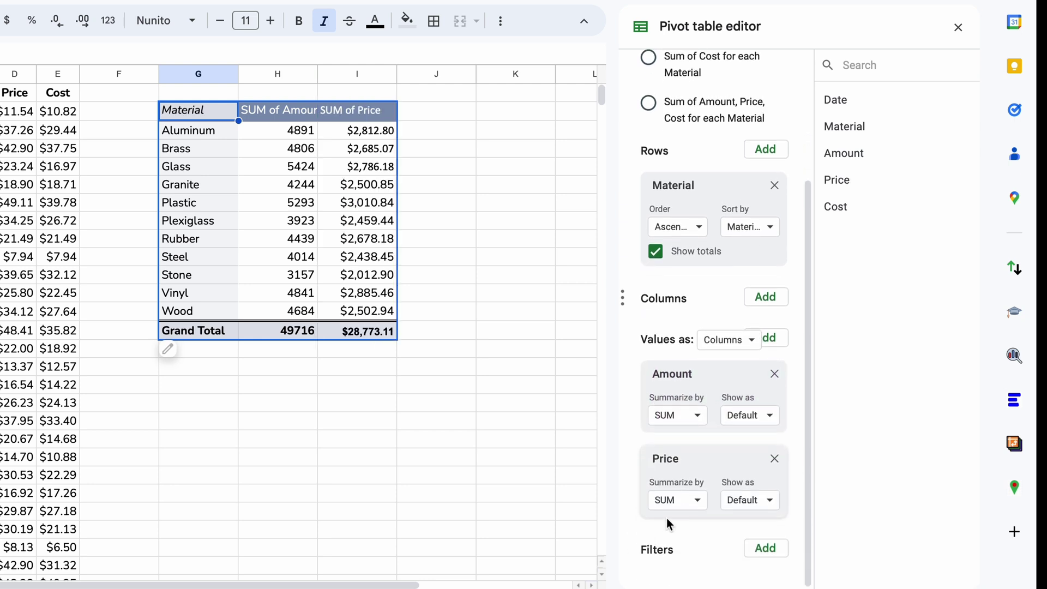
click(698, 502)
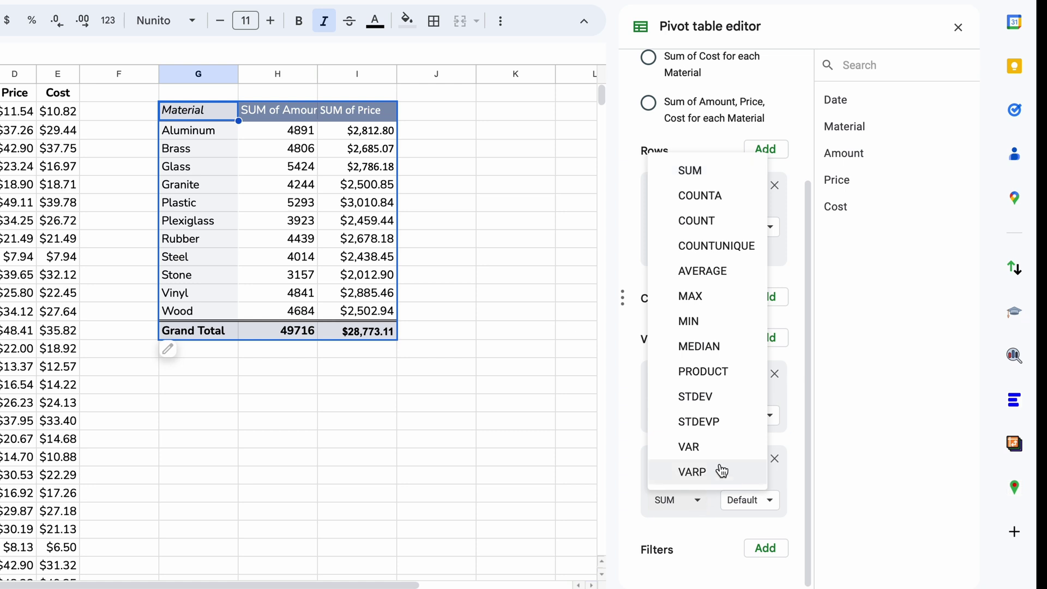
click(716, 272)
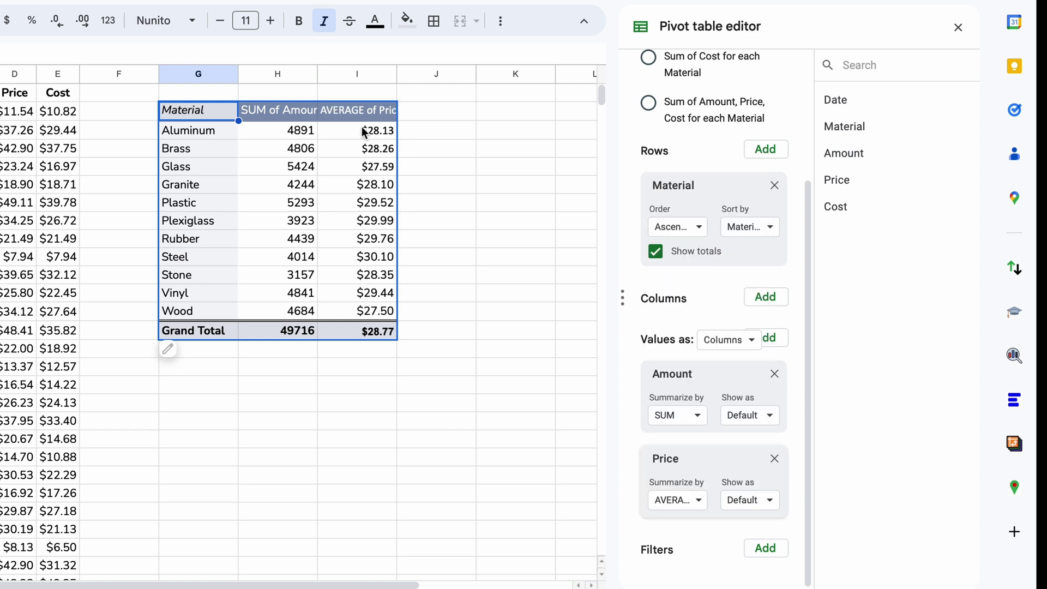
click(363, 148)
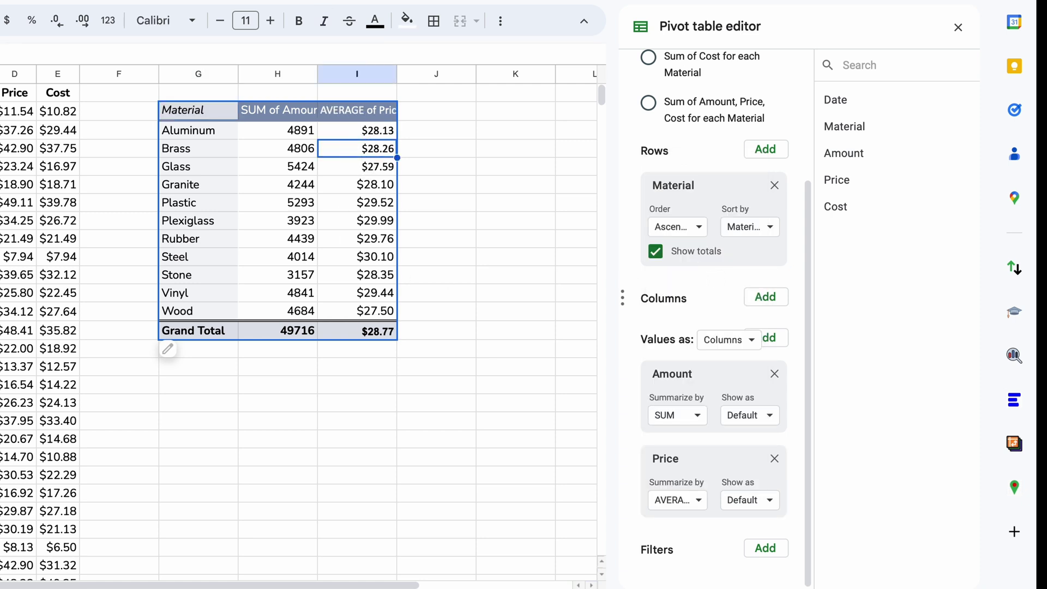
click(355, 214)
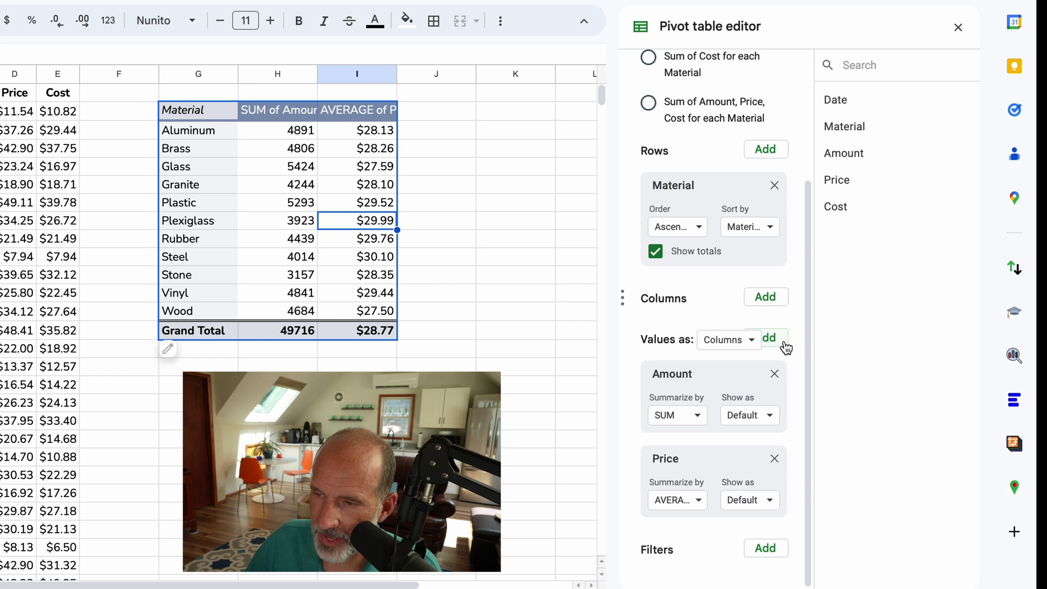
Step: Add Calculated Field 1 to the values, clear its default 0 and summarize it by Custom
drag(623, 299, 547, 298)
click(727, 337)
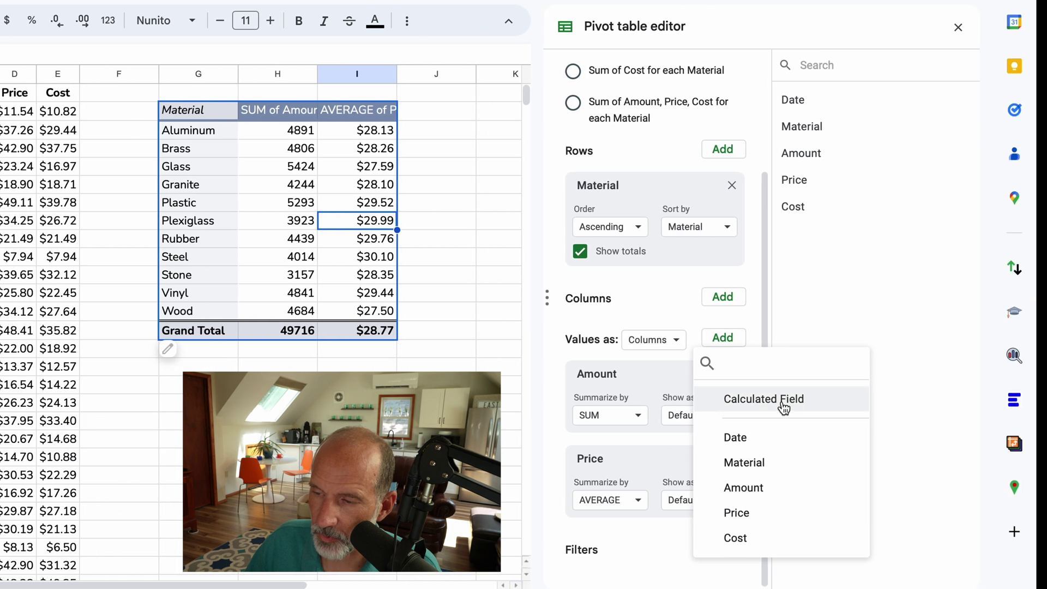
click(783, 404)
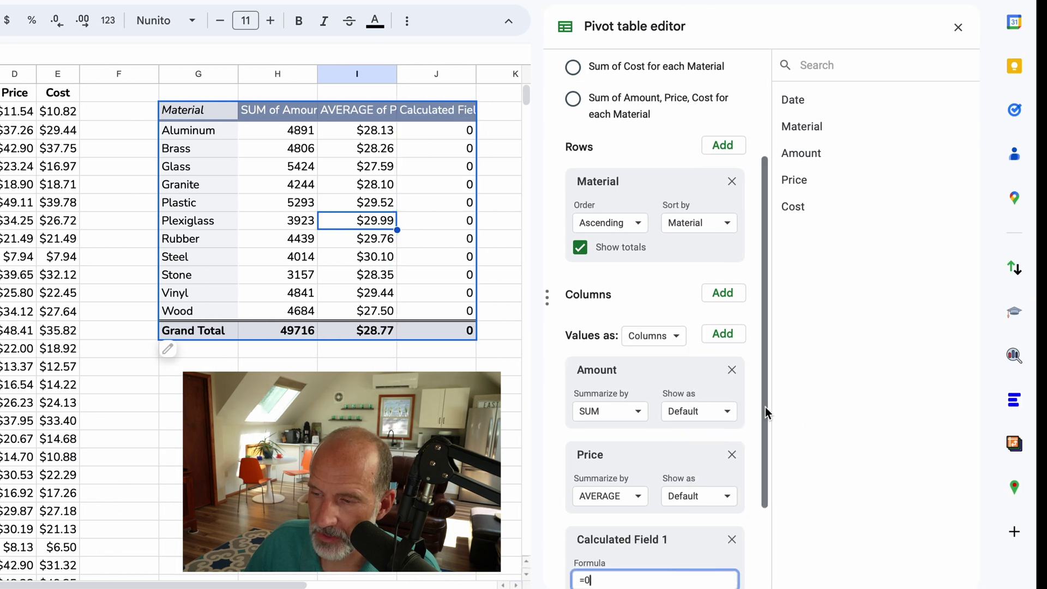
scroll(749, 406, down, 3)
key(BackSpace)
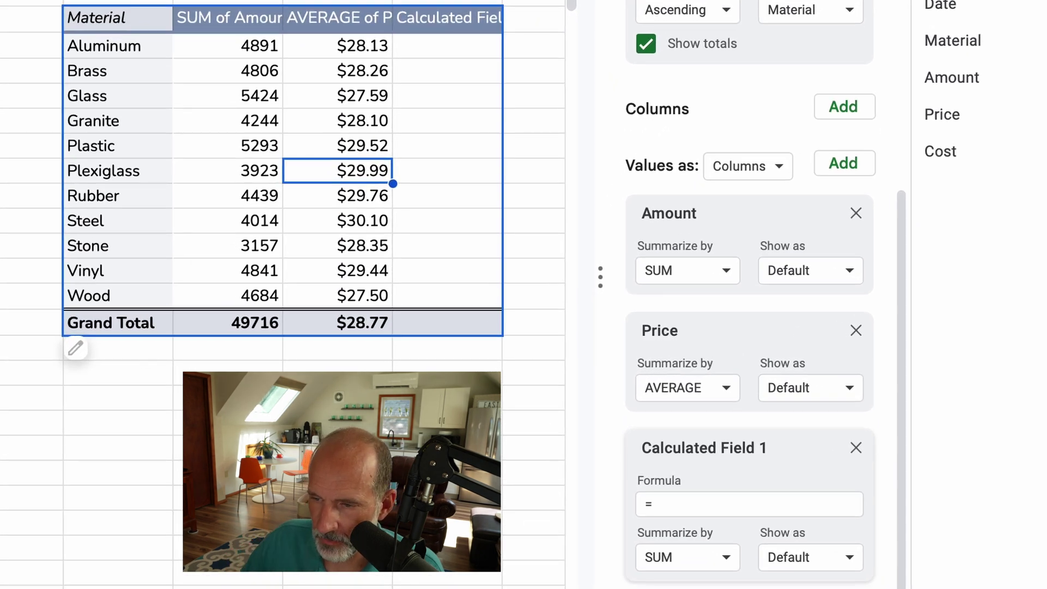
click(700, 559)
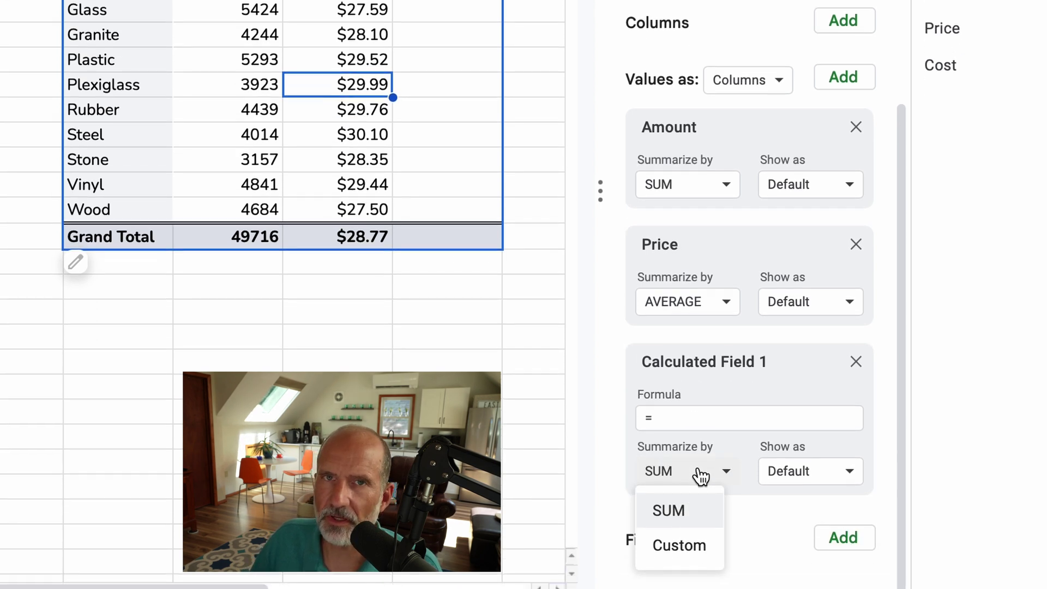
click(695, 544)
click(691, 471)
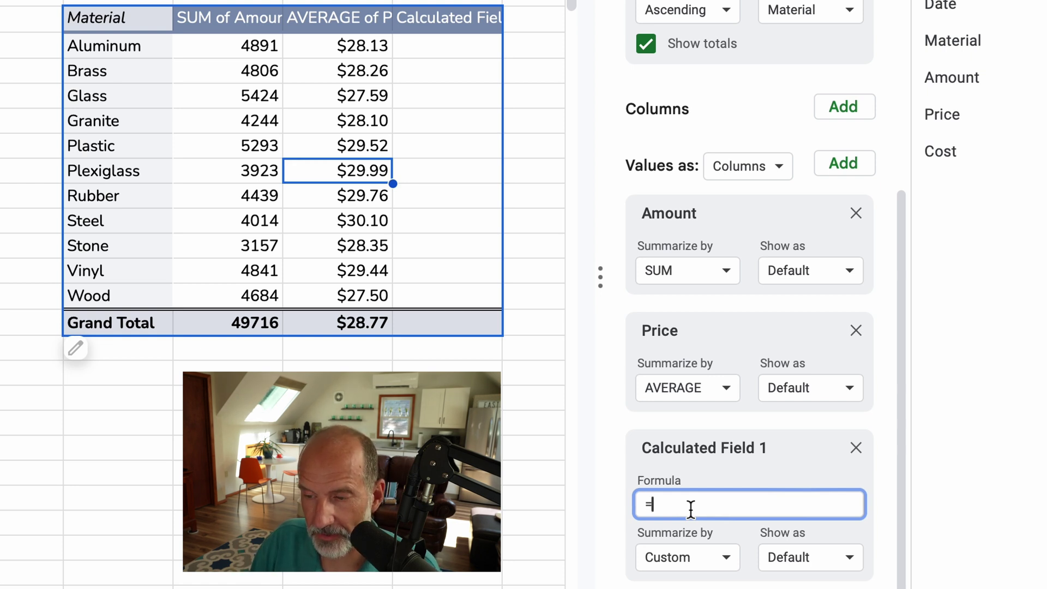
Step: Set Calculated Field 1's formula to =SUM(Amount)*AVERAGE(Price)
text(SUM()
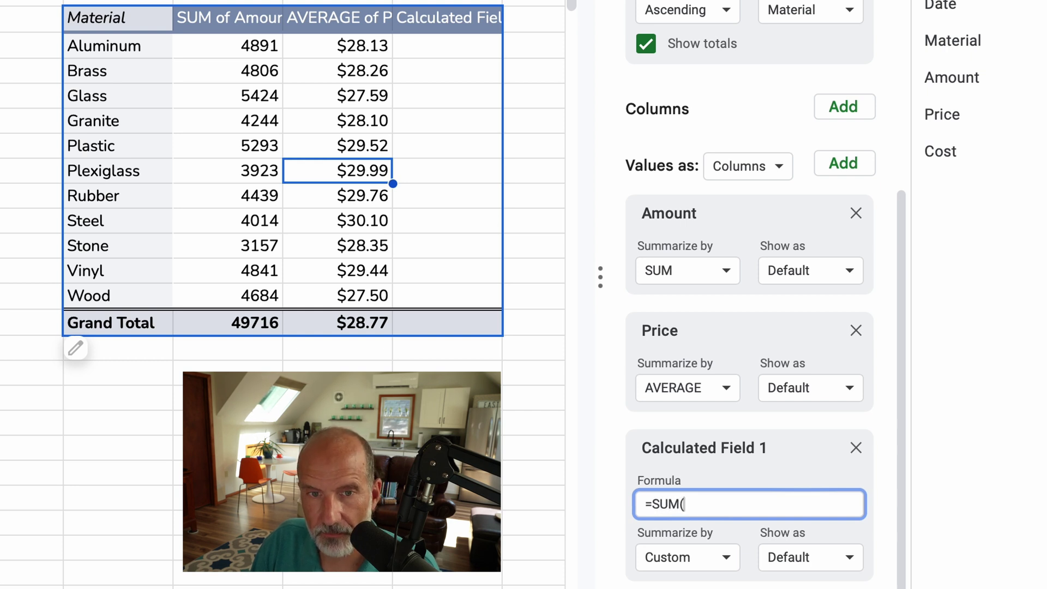
key(Return)
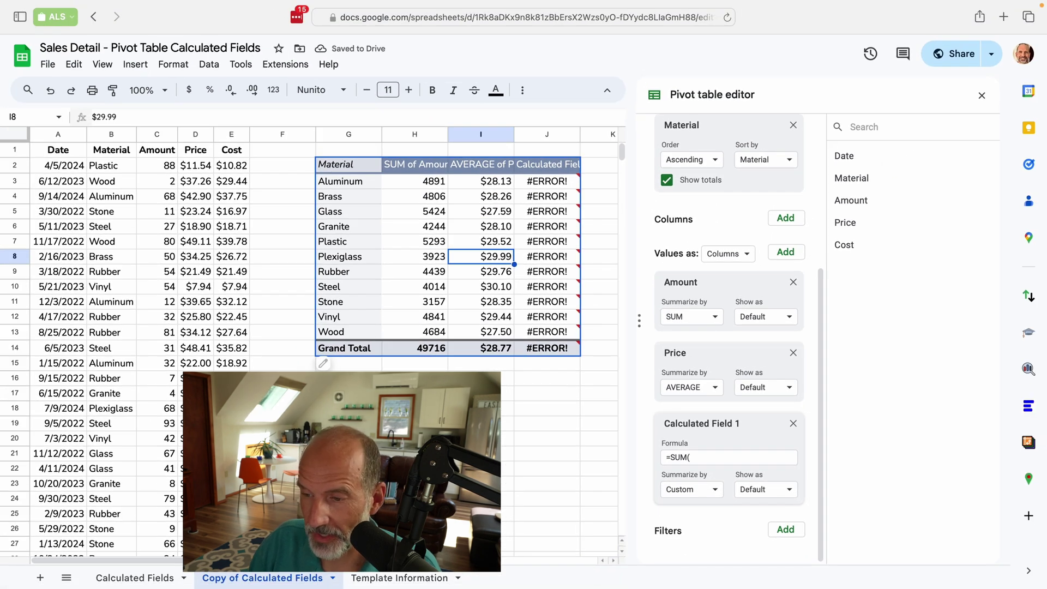
click(698, 461)
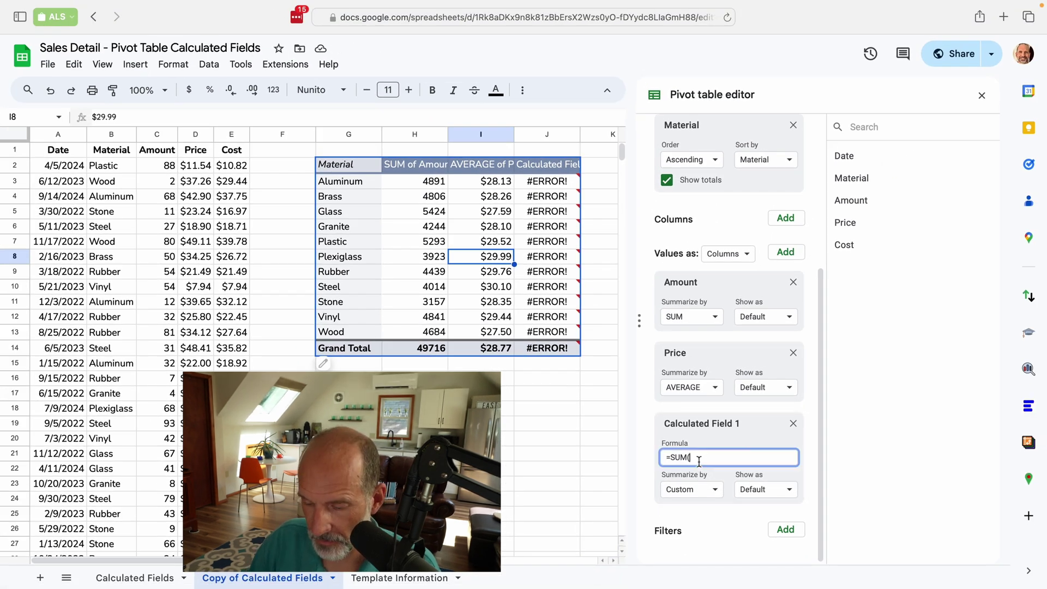
text(Amount)
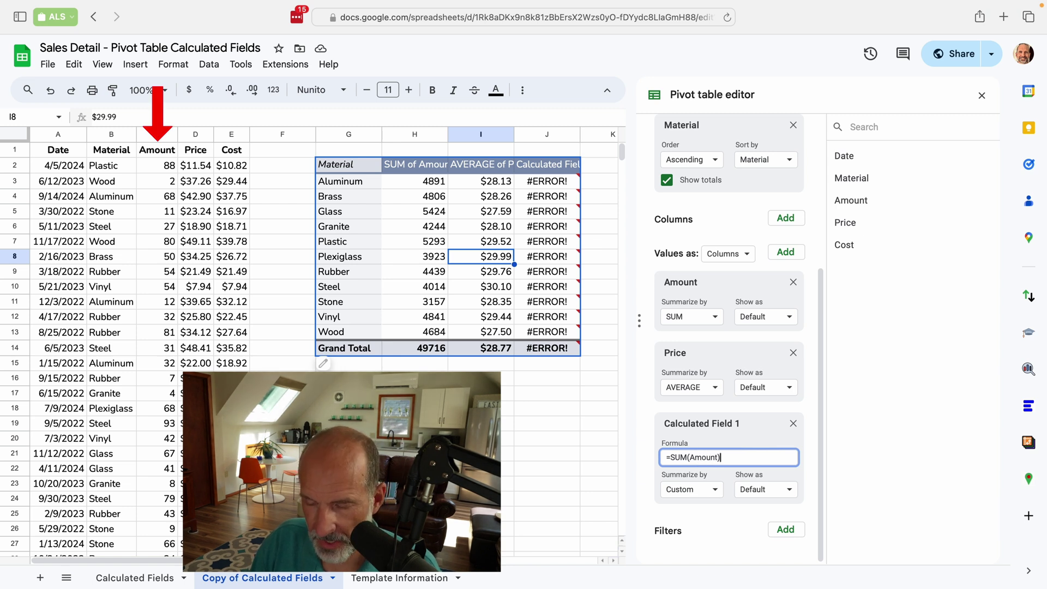
text()*AVERAGE()
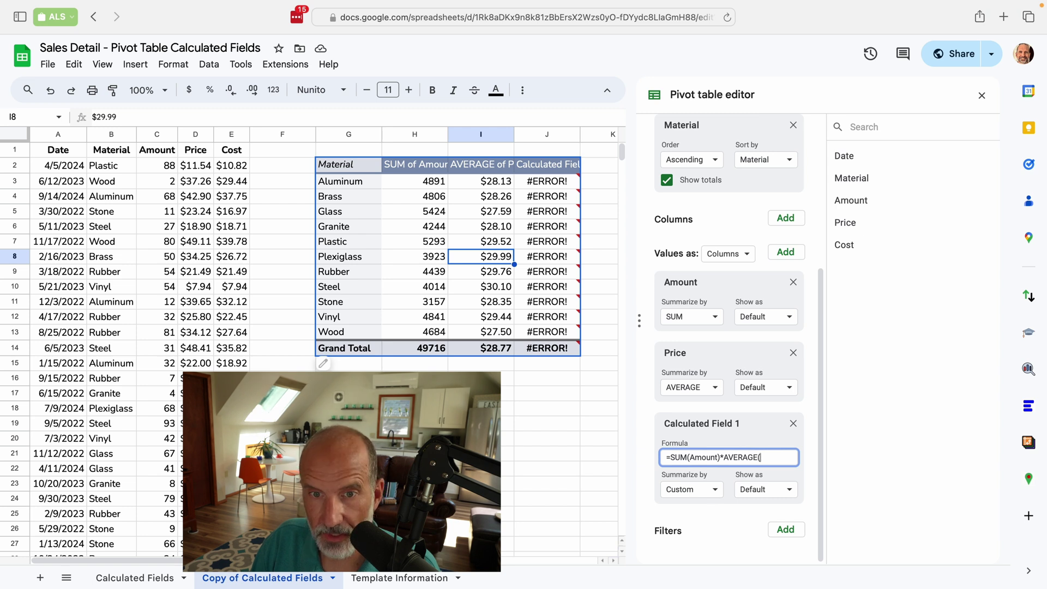
text(Price)
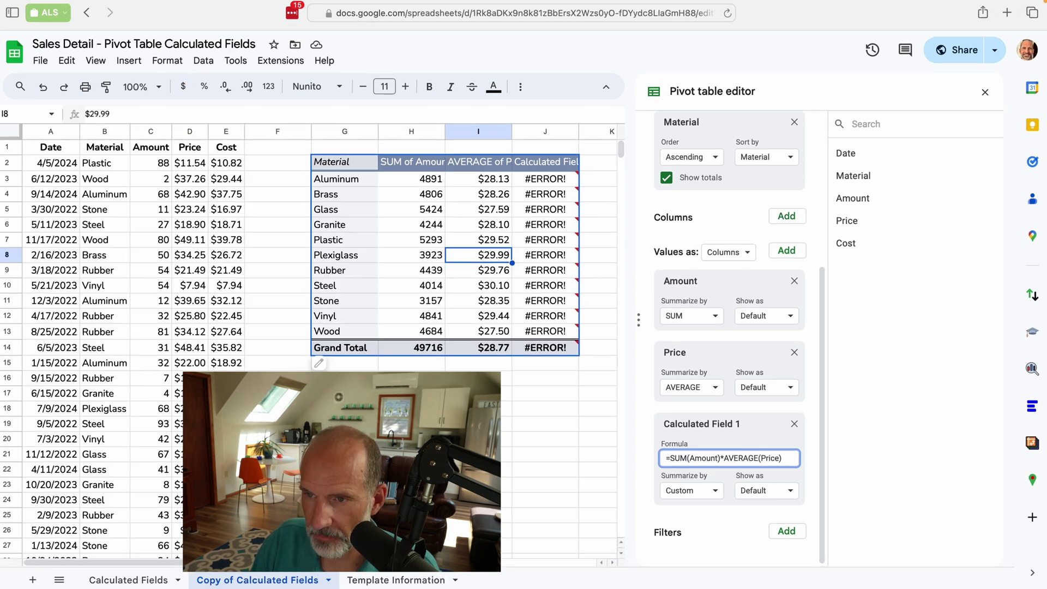
key(Return)
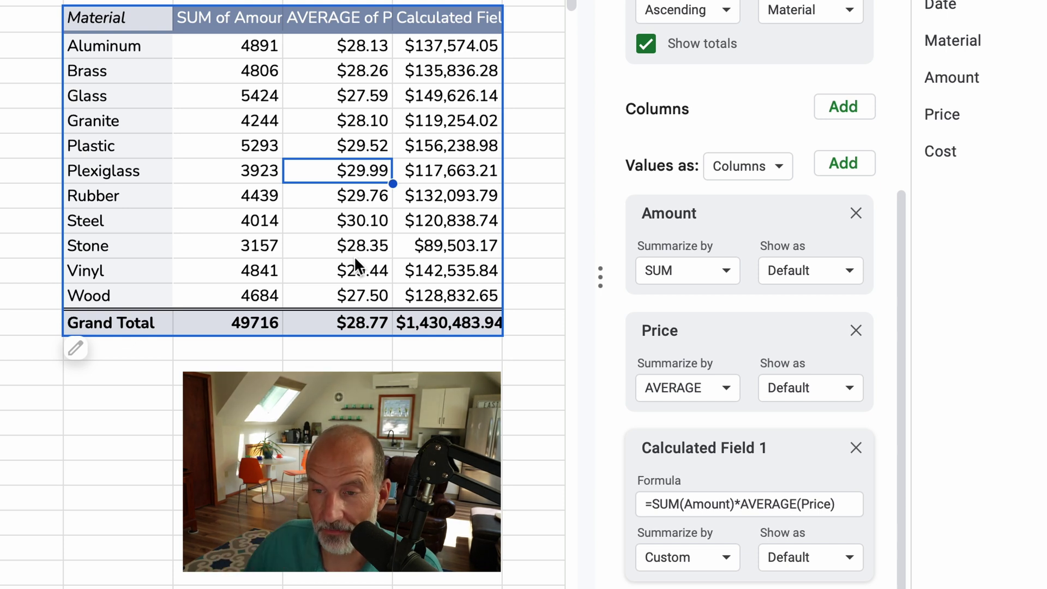
Step: Rename the Calculated Field 1 pivot header to Total Price
click(447, 25)
double_click(447, 25)
triple_click(449, 26)
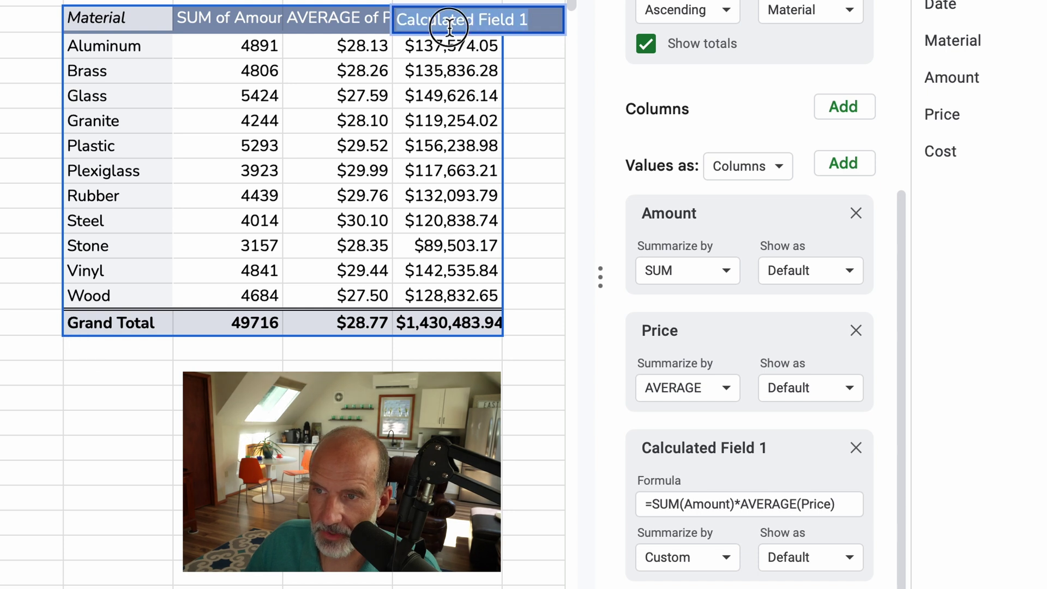
text(Total Price)
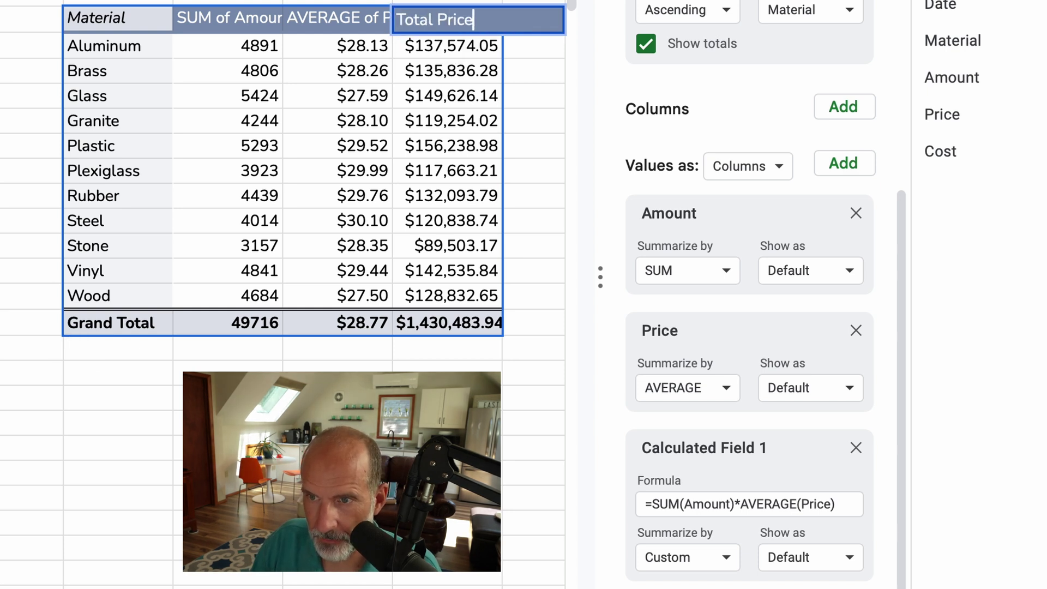
key(Return)
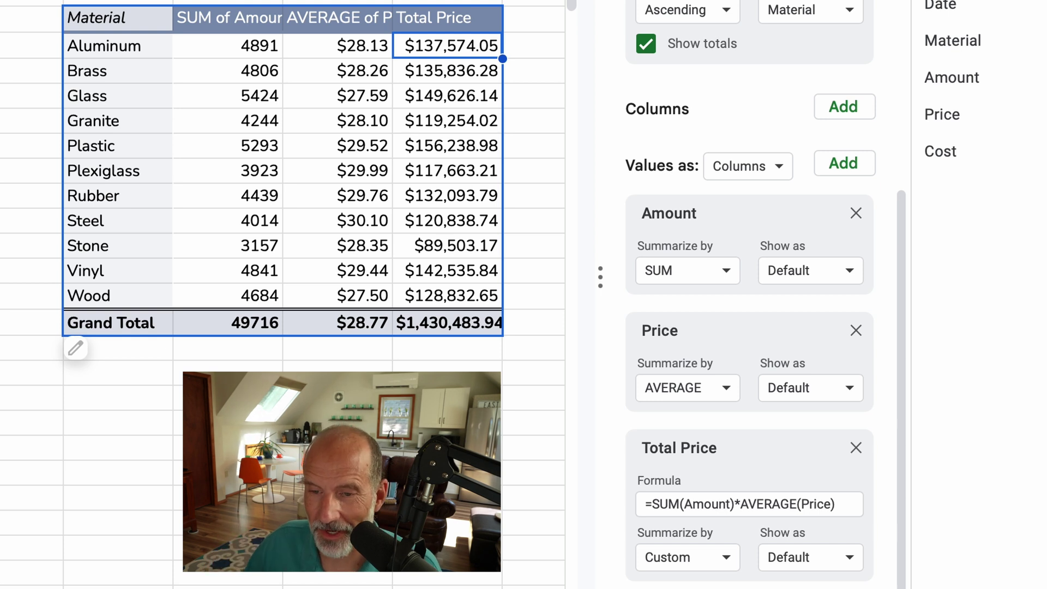
click(141, 377)
scroll(141, 377, down, 1)
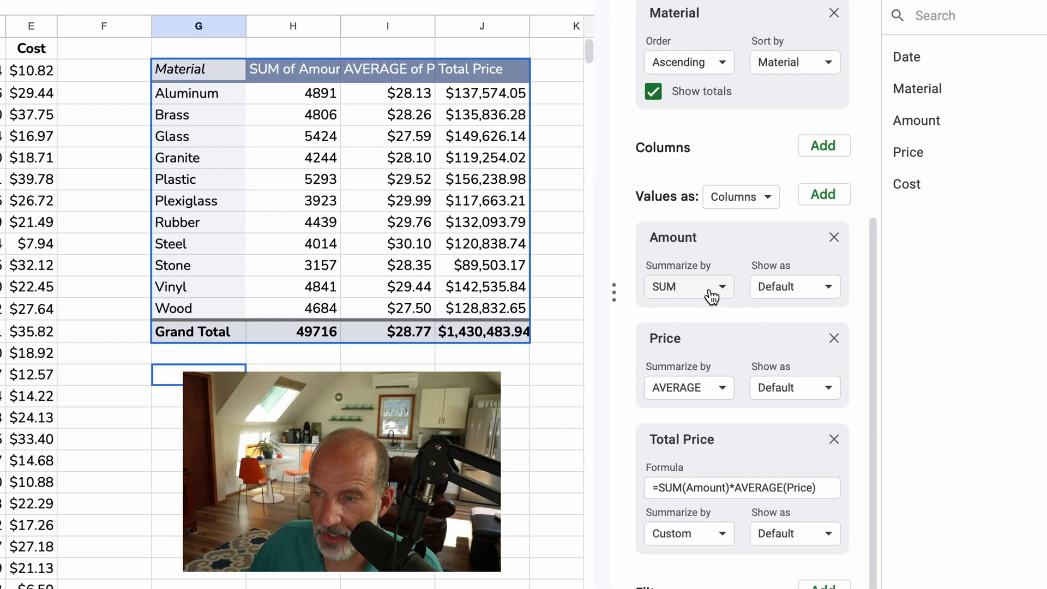
Step: Review Amount's Summarize by options, leaving it on SUM
click(711, 297)
scroll(722, 520, down, 1)
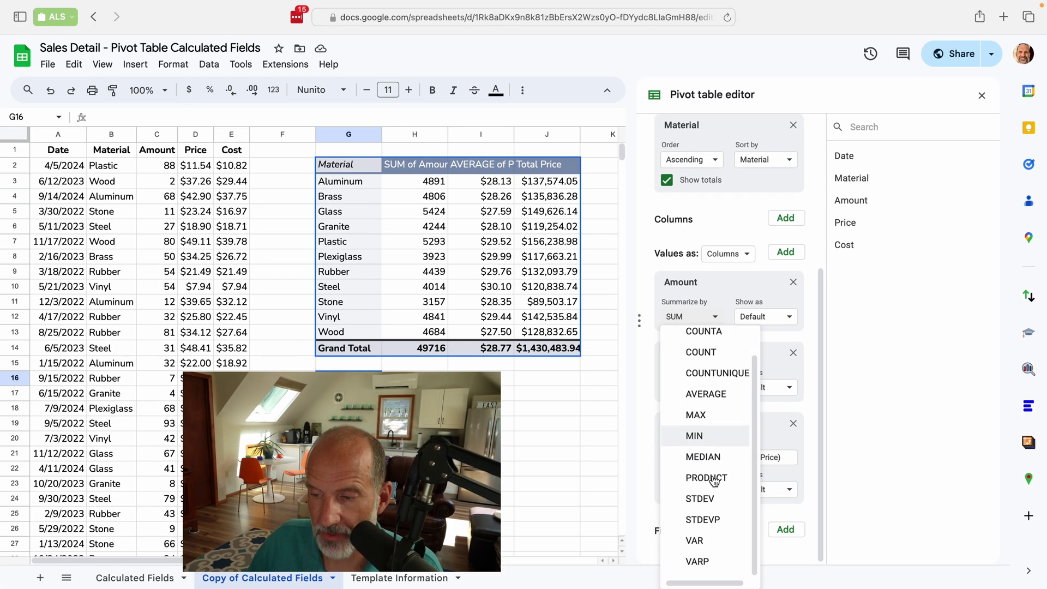
scroll(714, 481, up, 1)
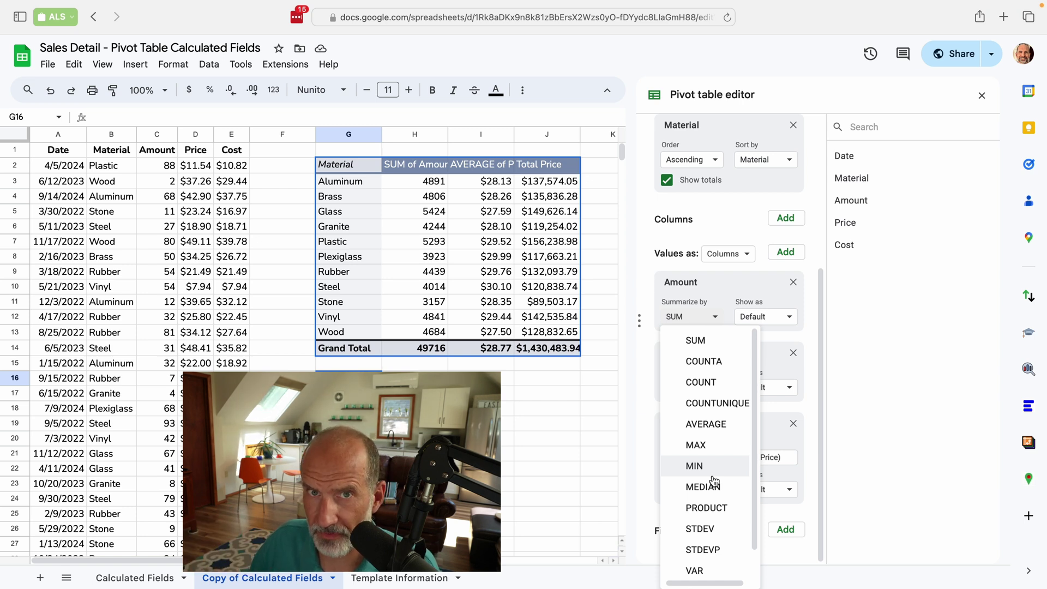
click(807, 357)
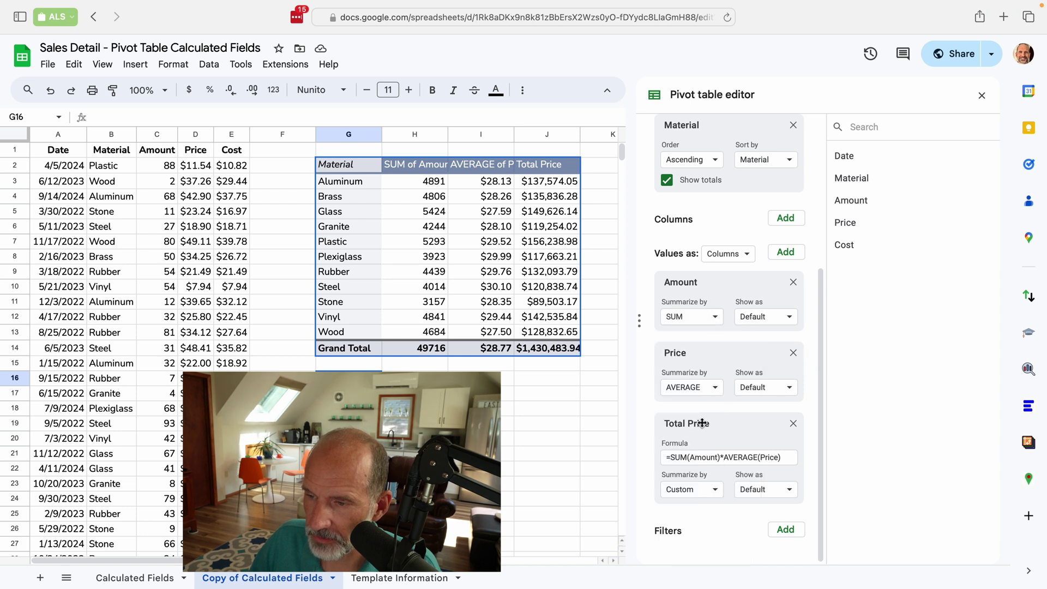
Step: Rename the Total Price header to Missing Data
double_click(550, 166)
key(super+a)
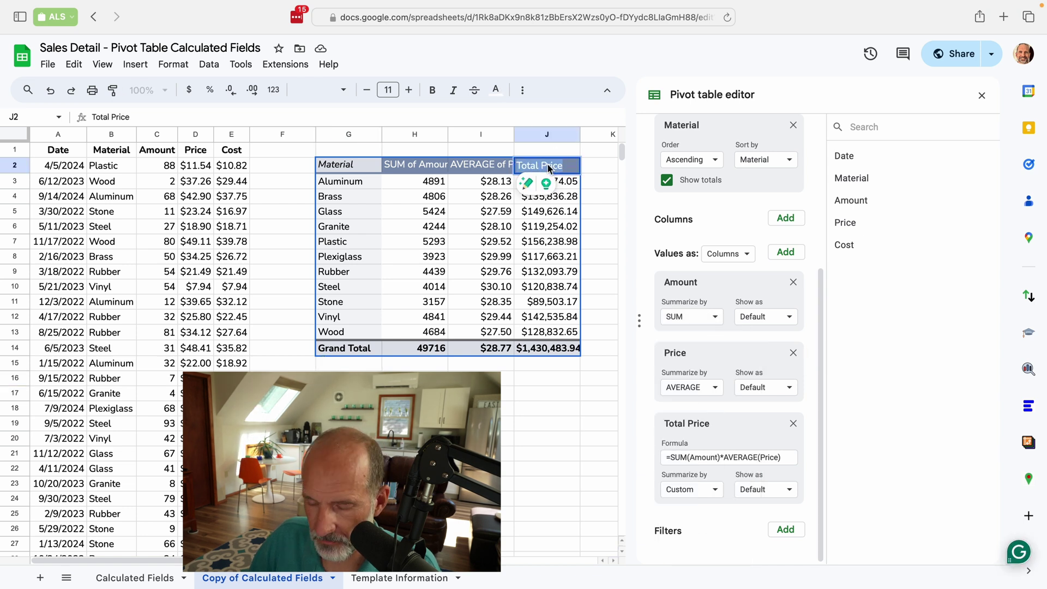
text(Mi)
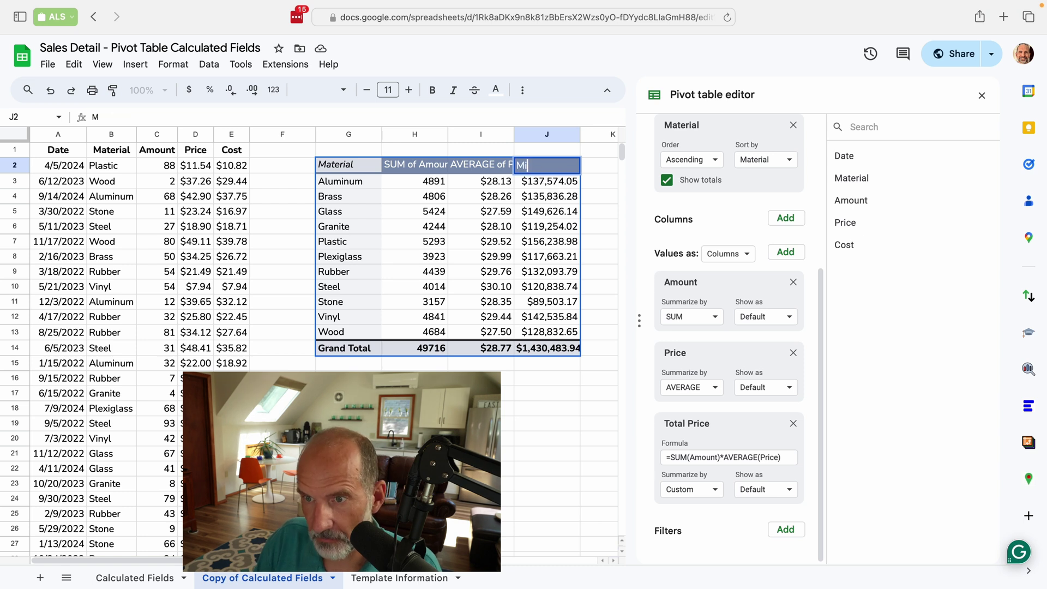
text(ssing Data)
key(Return)
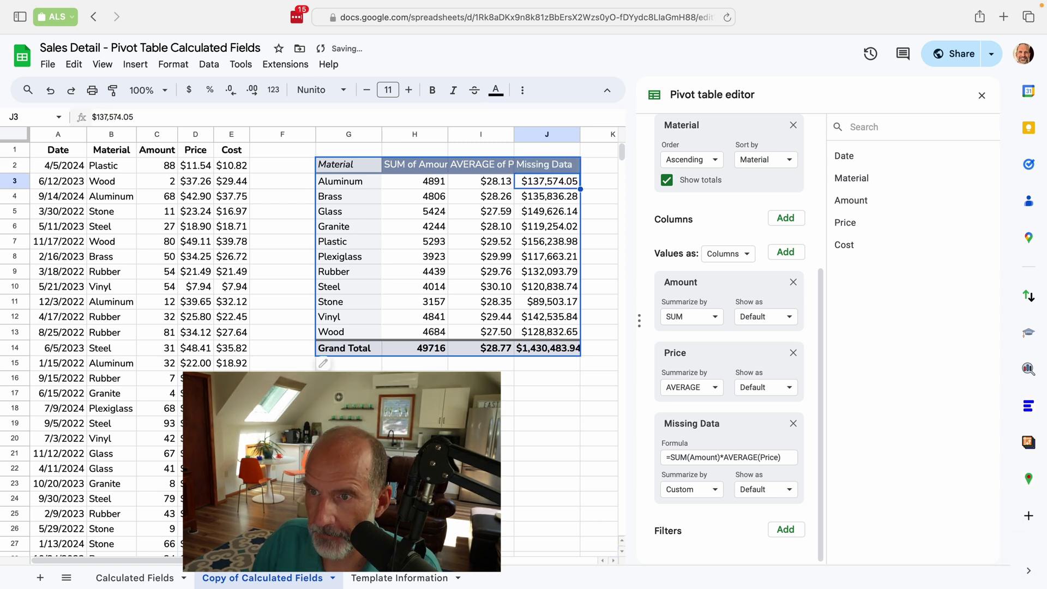
Step: Replace the Missing Data field's formula with =COUNTBLANK(Price)
click(685, 462)
drag(670, 458, 783, 458)
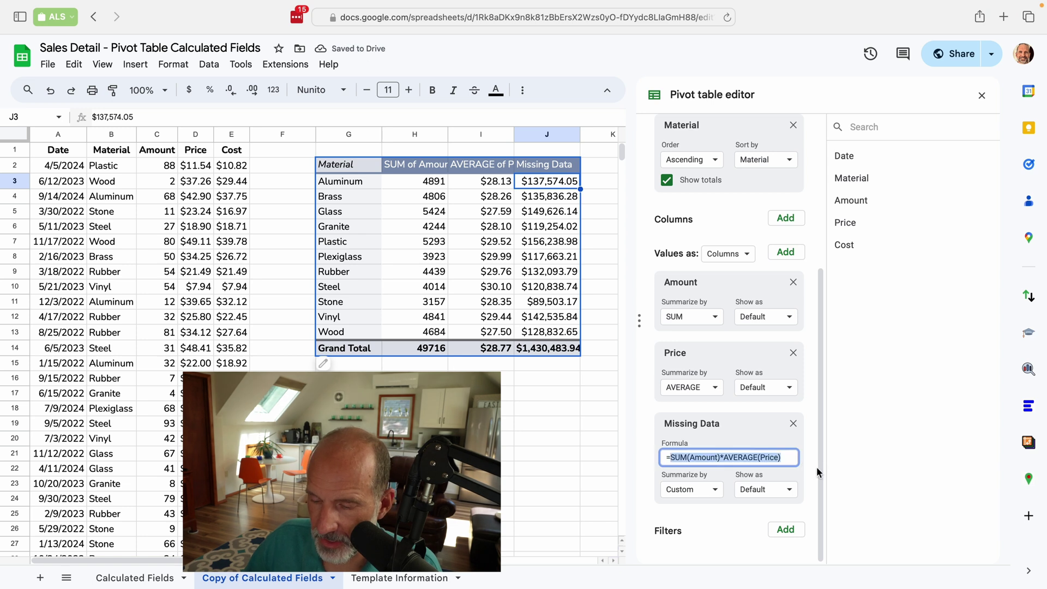
text(COUNTBL)
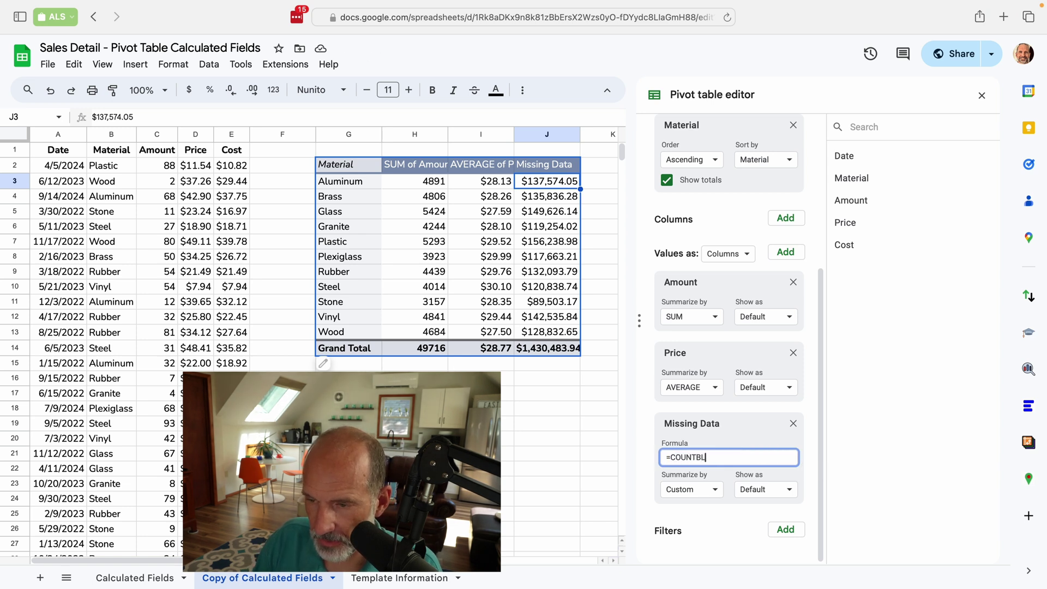
text(ANK)
key(Caps_Lock)
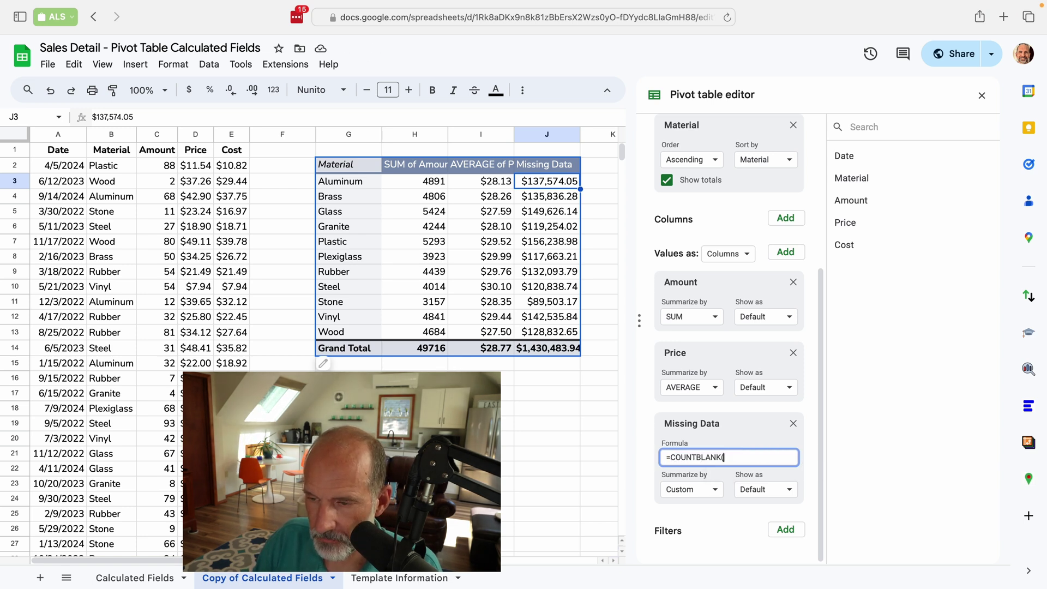
text(()
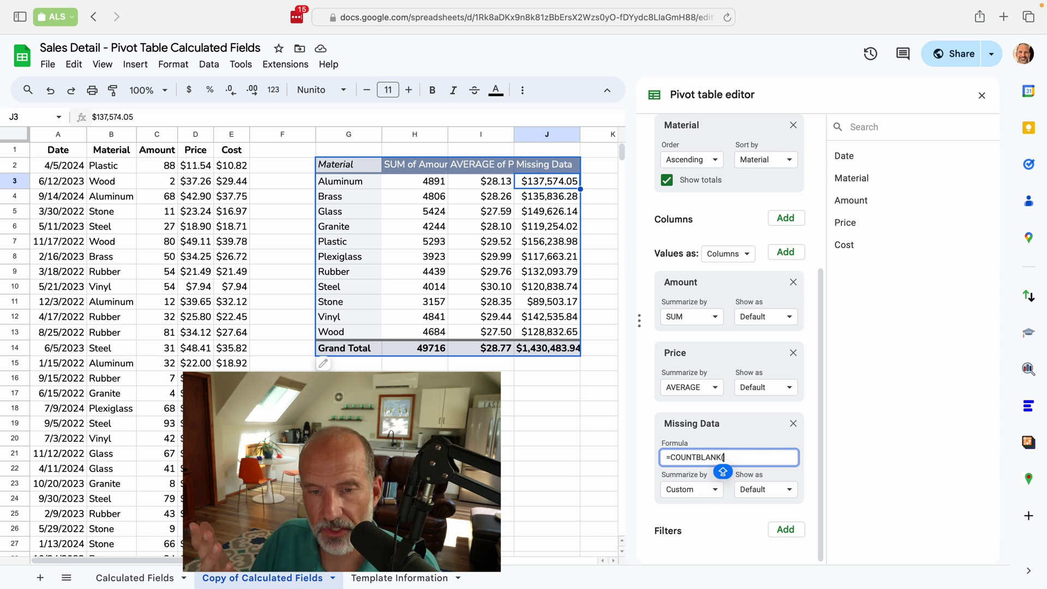
key(Return)
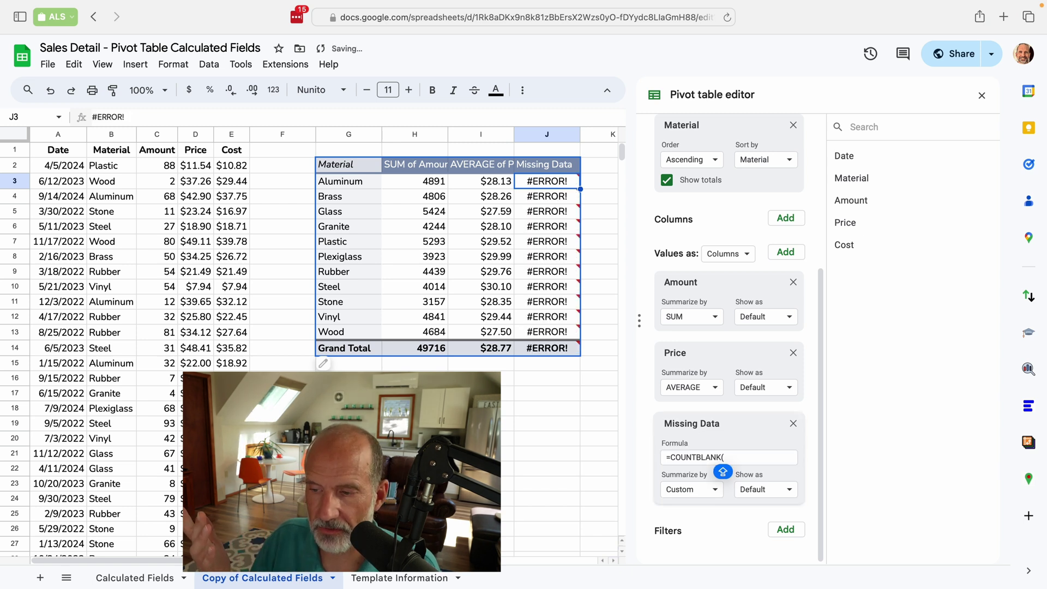
key(Caps_Lock)
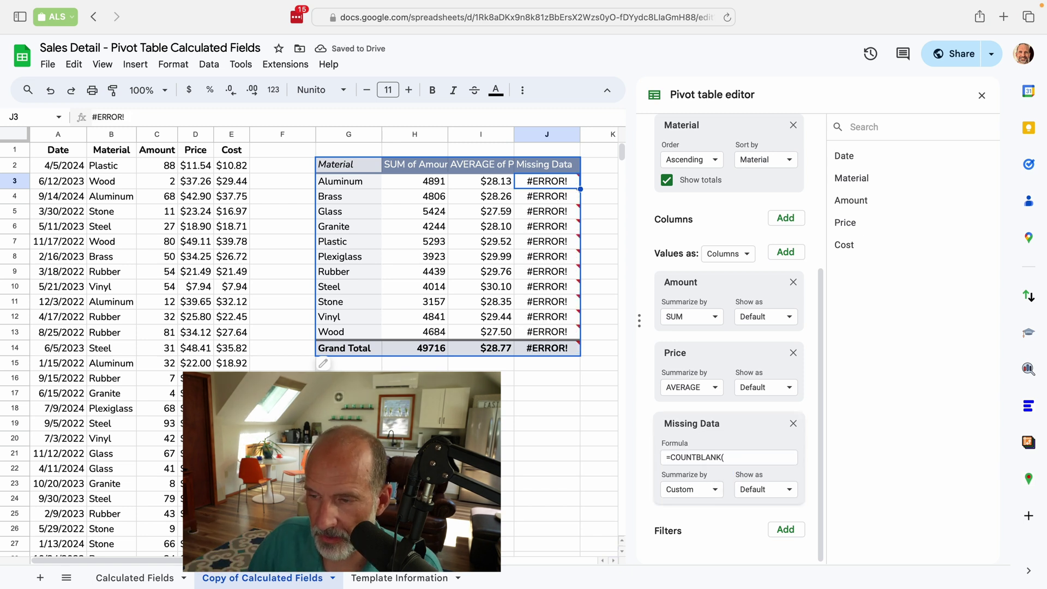
click(752, 458)
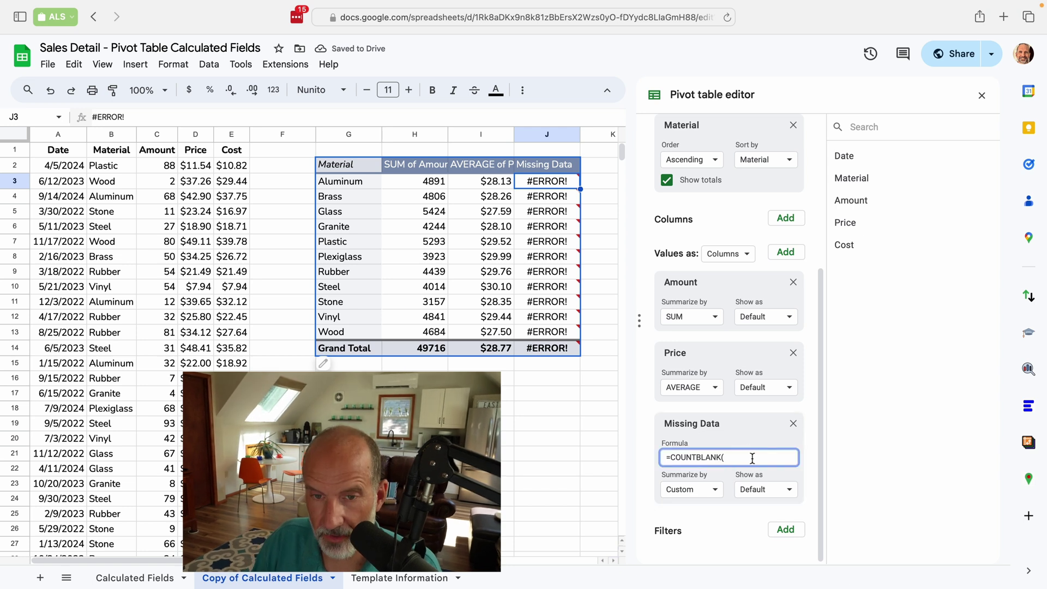
text(rice))
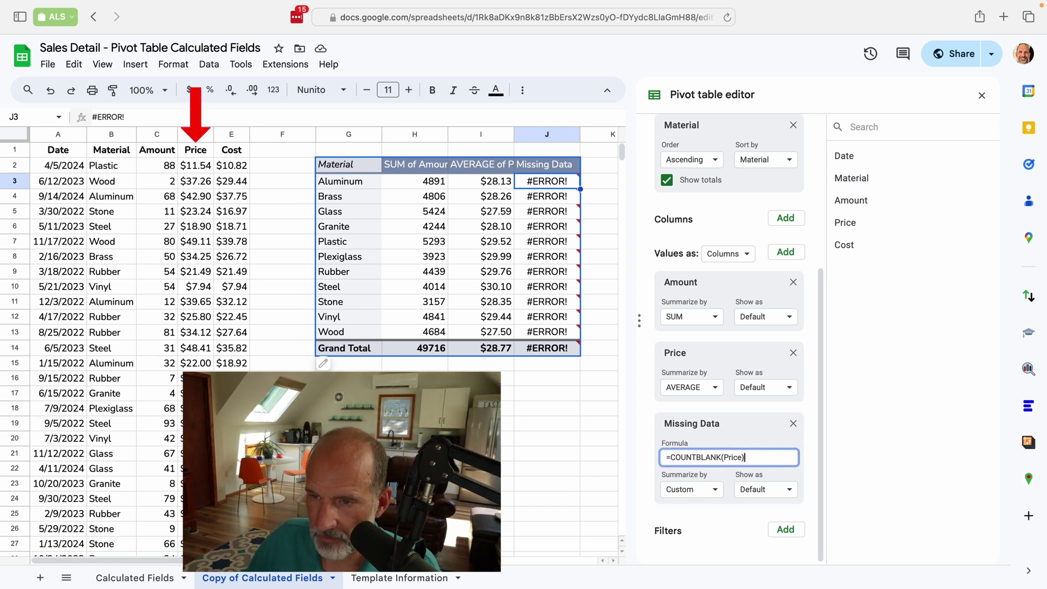
mouse_move(545, 199)
key(Return)
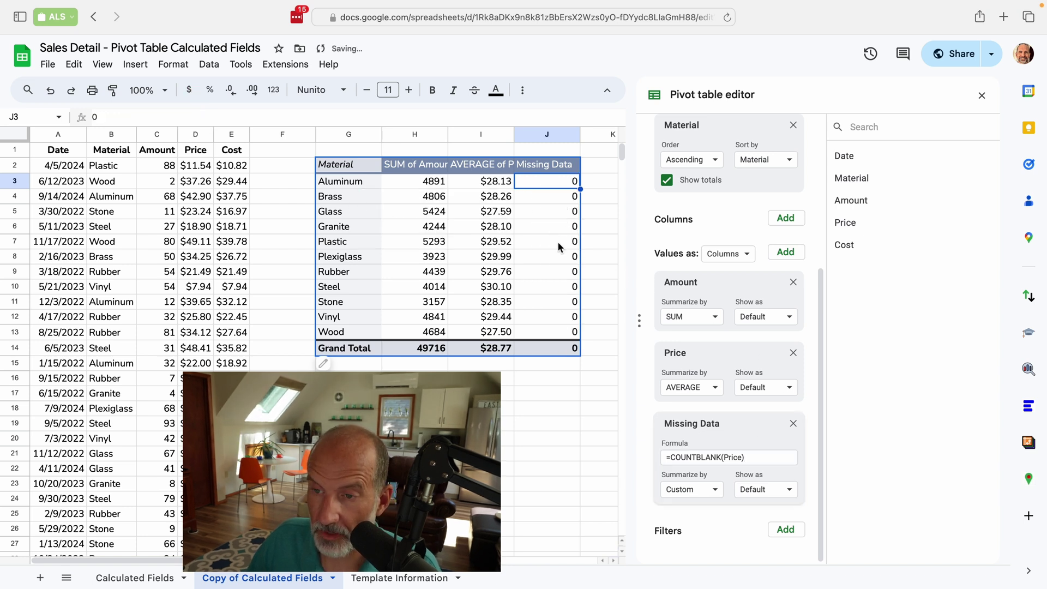
Step: Clear the $34.25 price in D8 so Brass's Missing Data count becomes 1
click(198, 257)
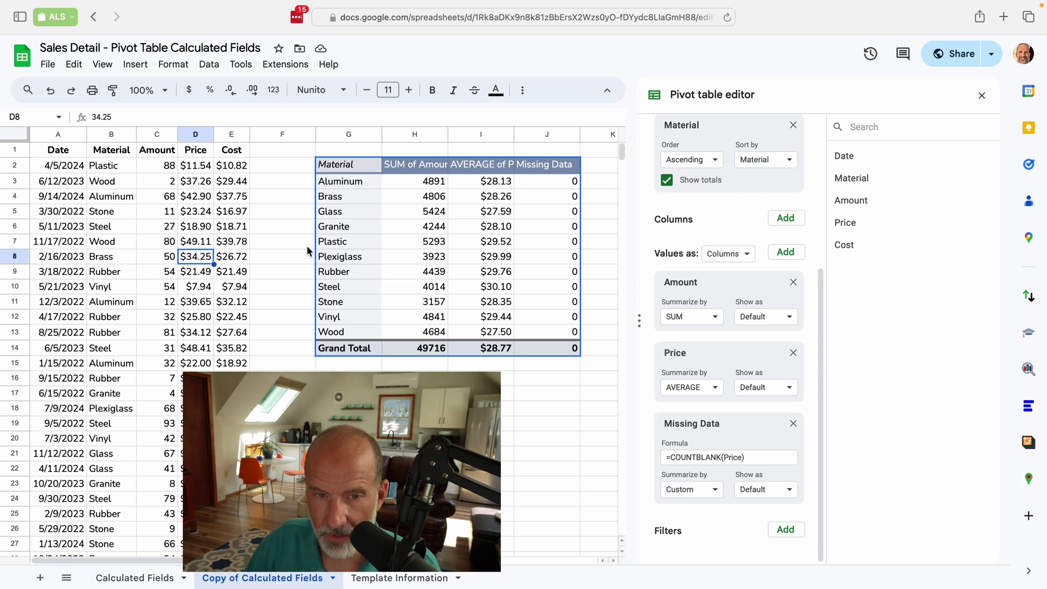
key(Delete)
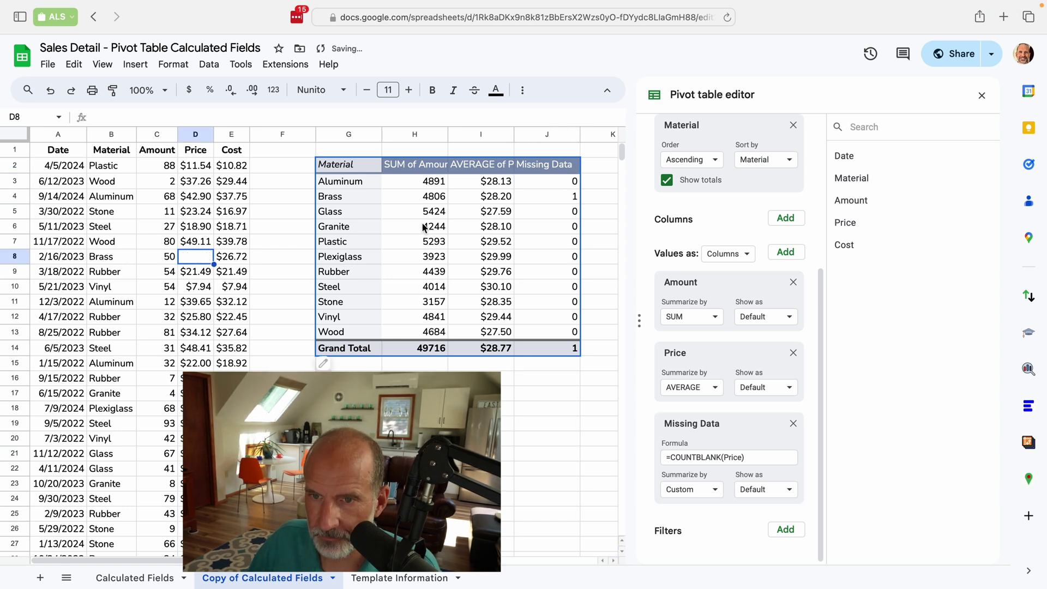
click(551, 195)
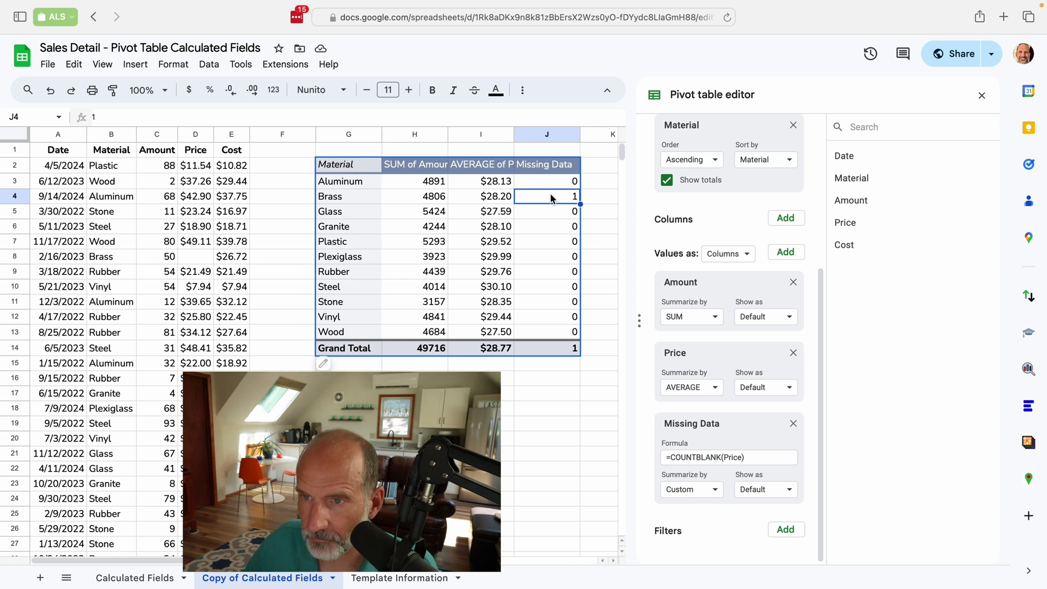
Step: Rename the Missing Data header to > $20
click(552, 169)
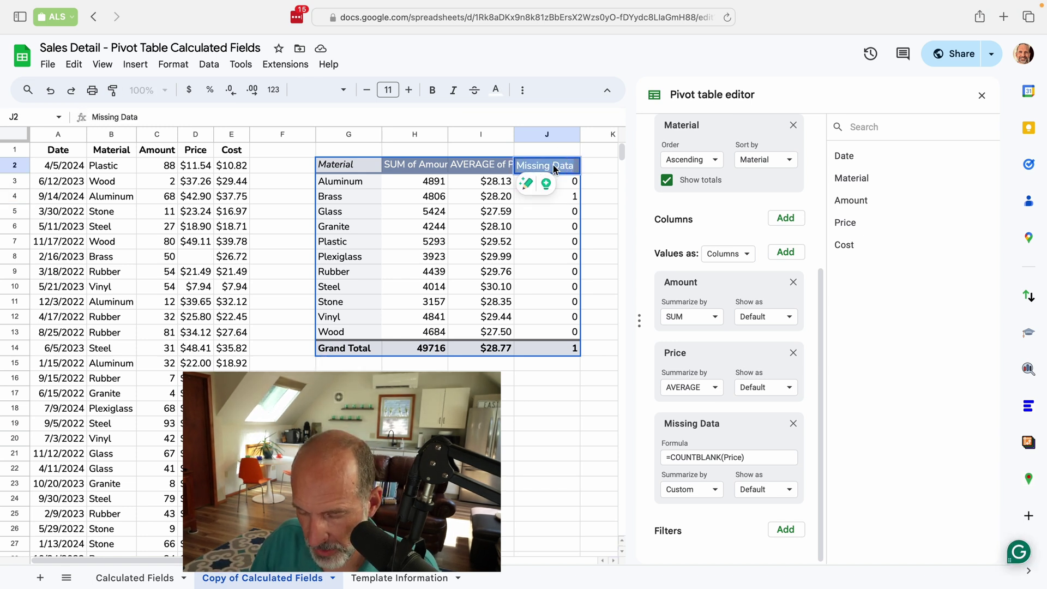
text(> $20)
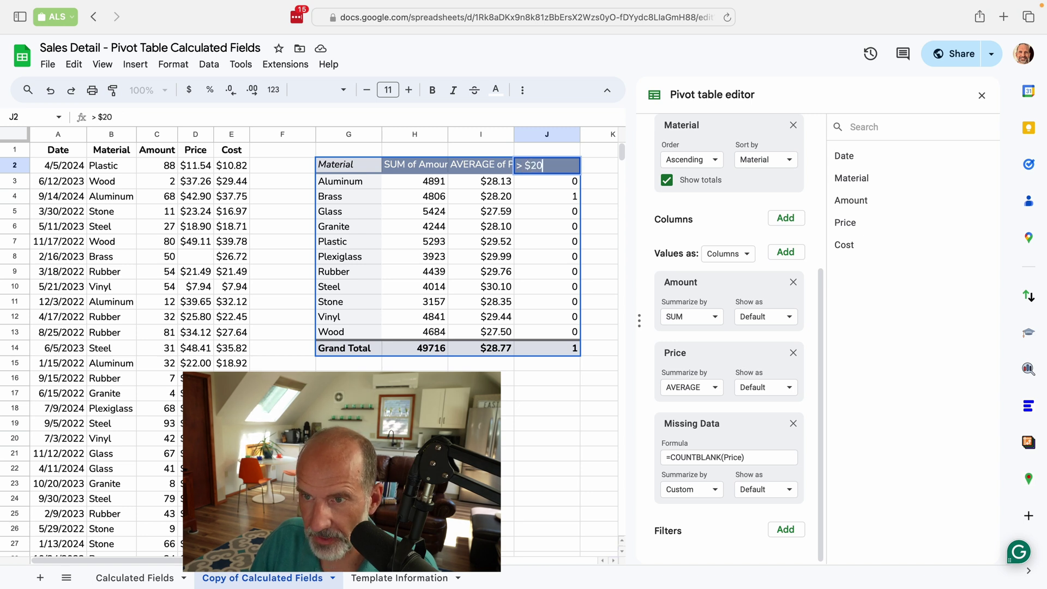
key(Return)
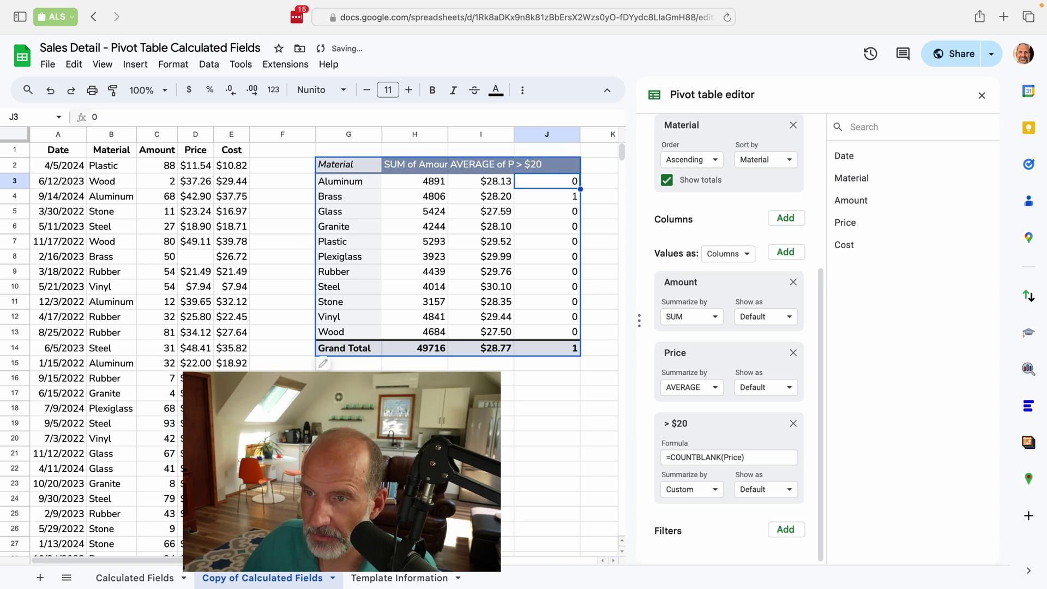
Step: Change the > $20 field's formula to =COUNTIF(Price,">20")
click(707, 459)
click(674, 459)
drag(675, 460, 766, 457)
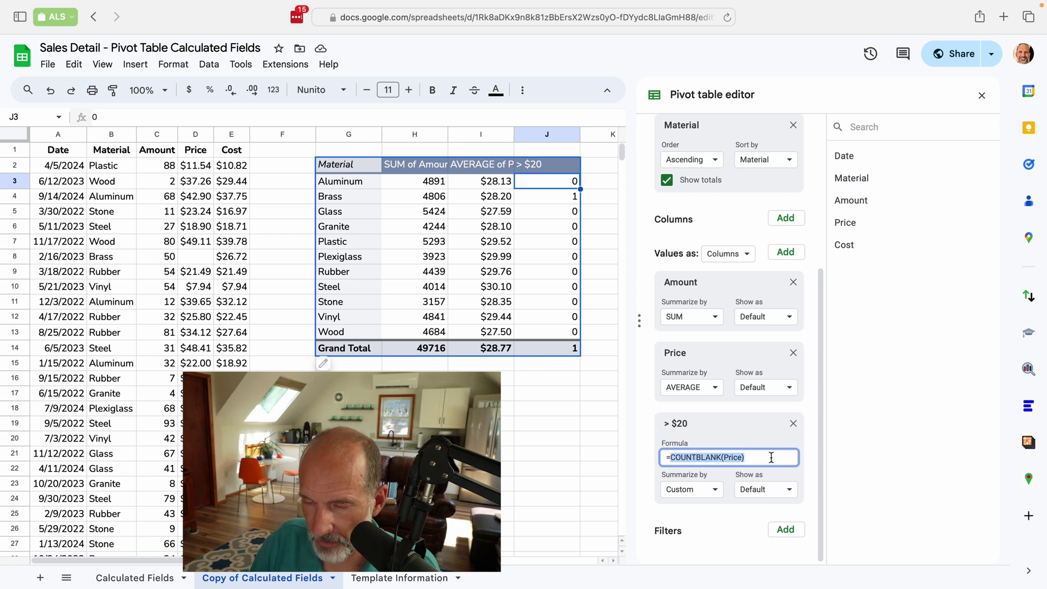
text(coun)
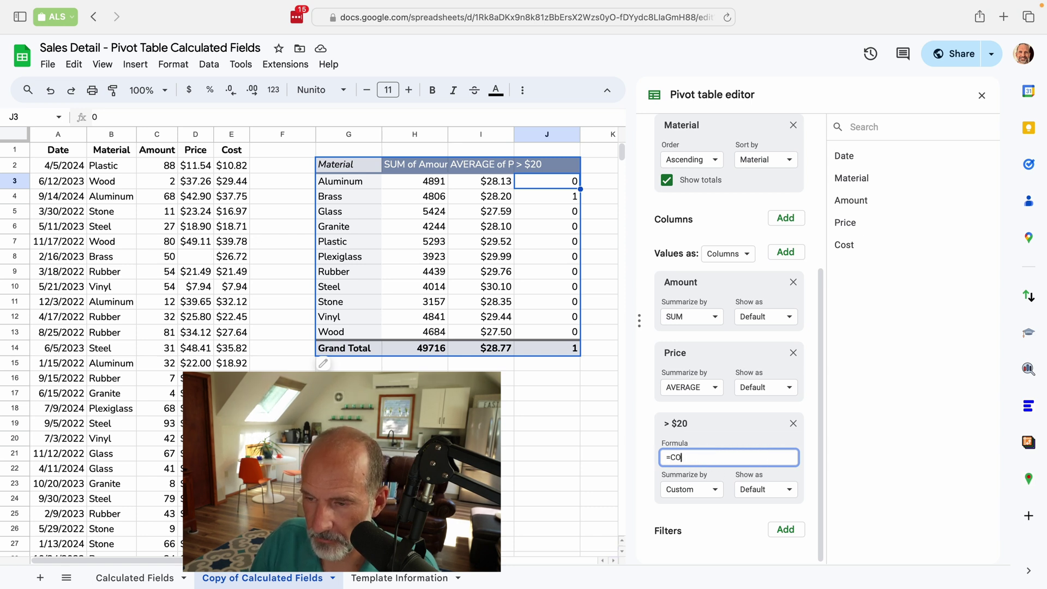
text(tif()
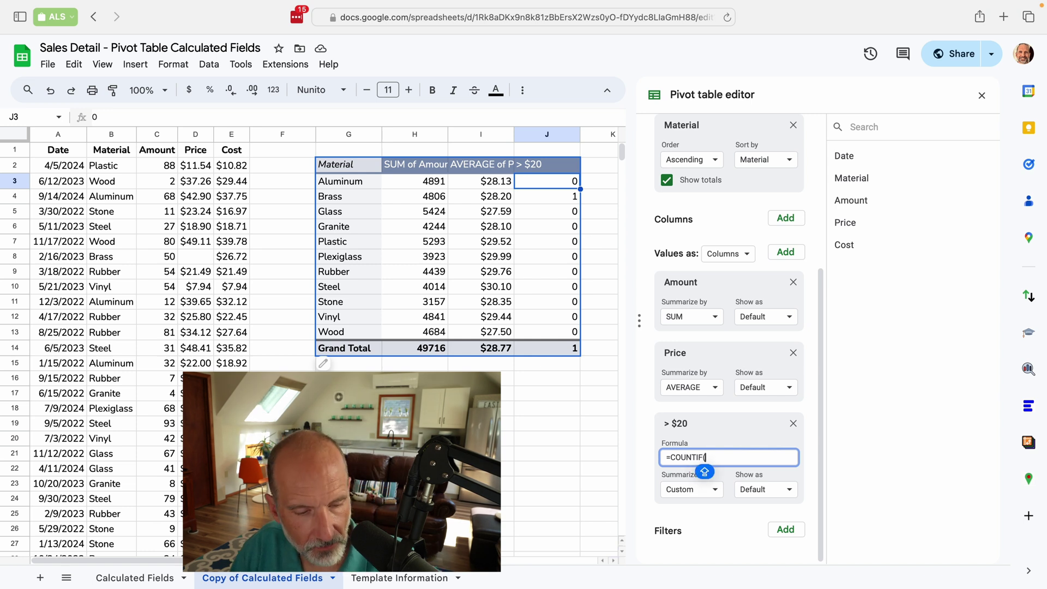
key(Return)
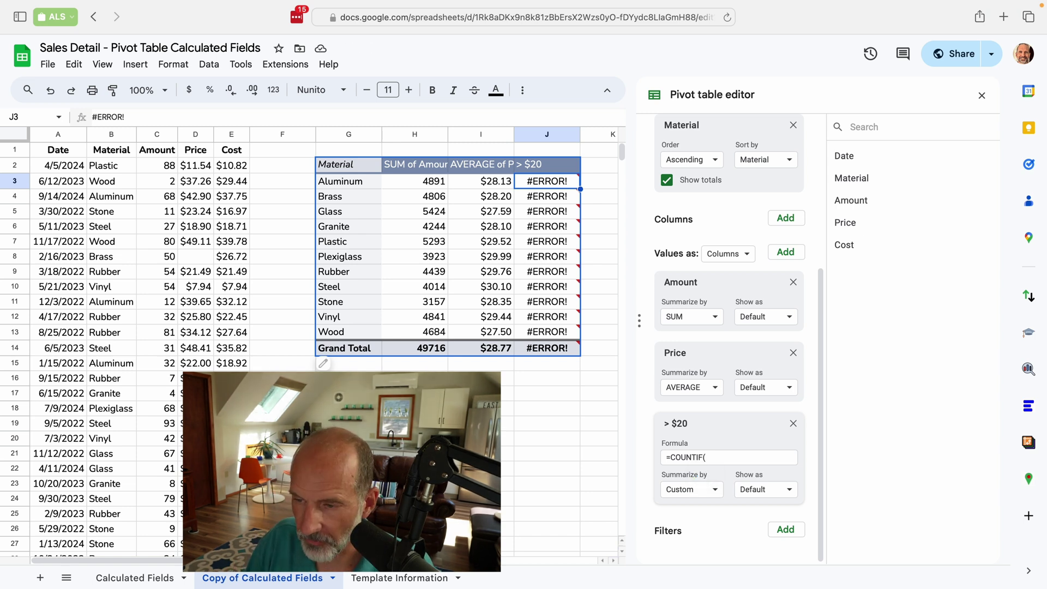
click(717, 458)
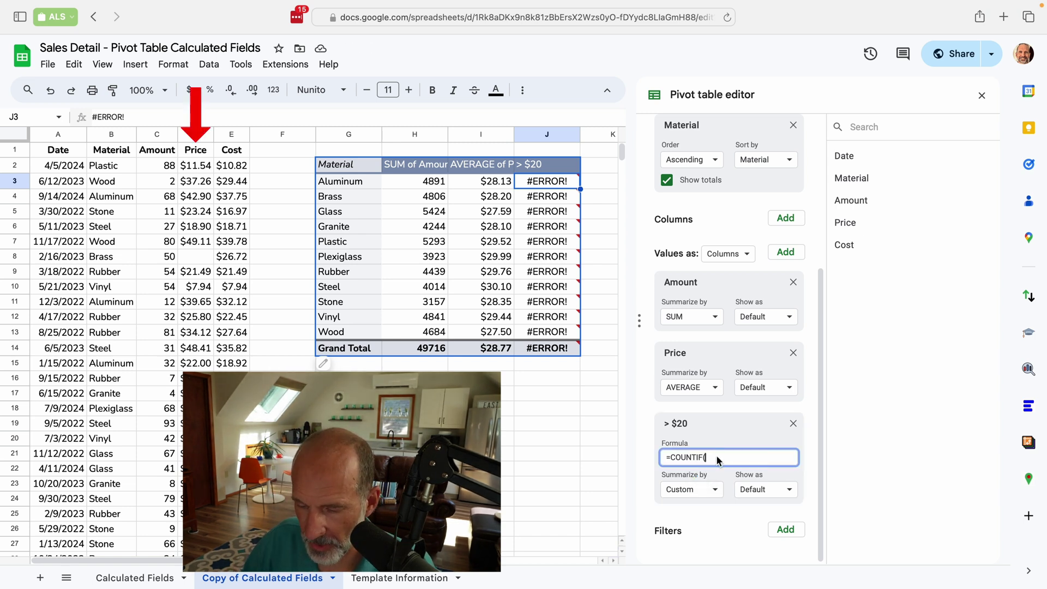
text(Price)
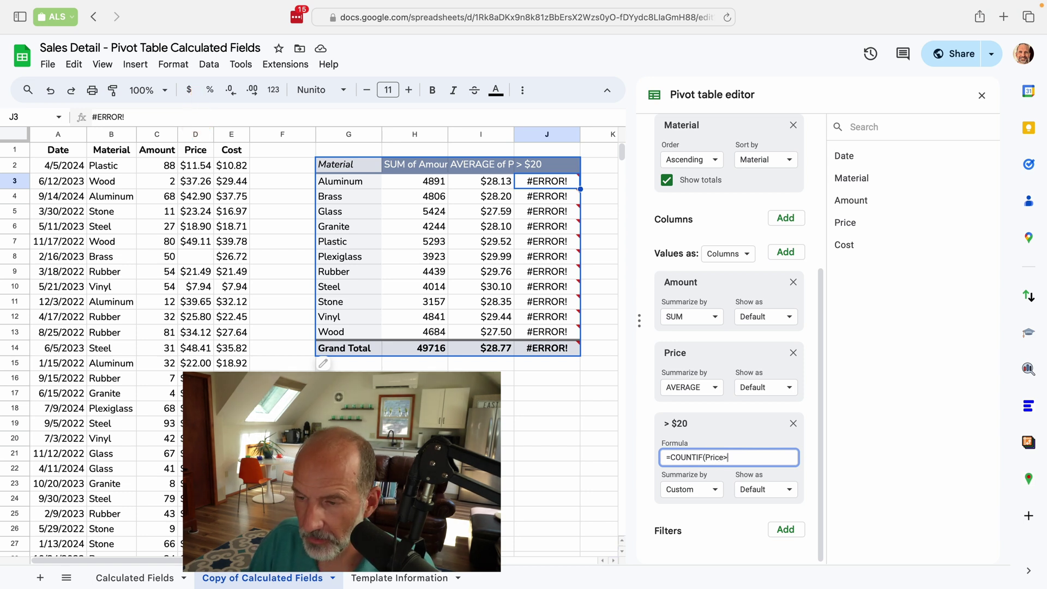
text(,)
text(">20)
text("))
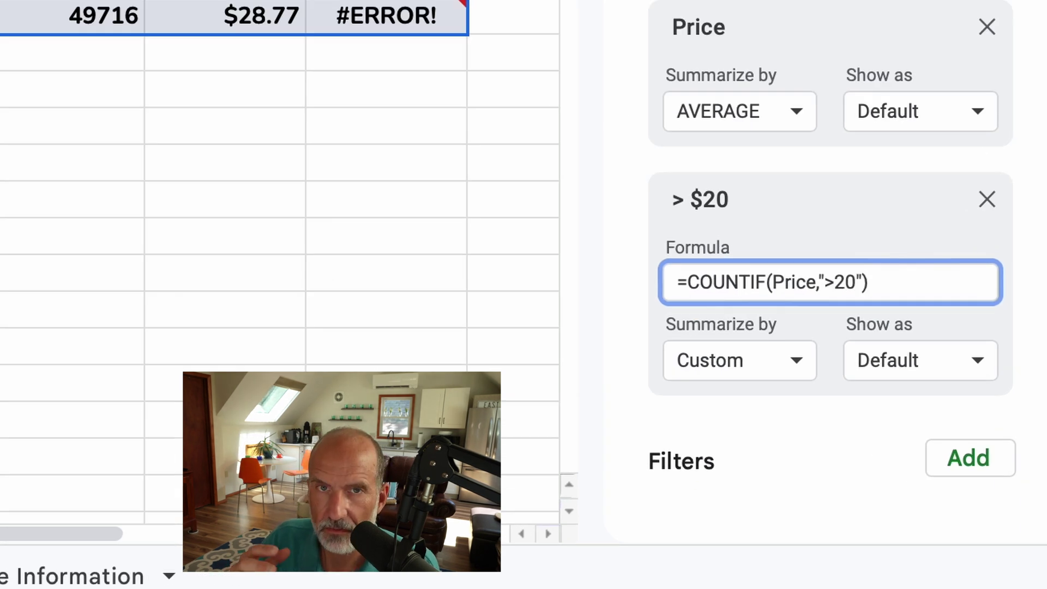
key(Return)
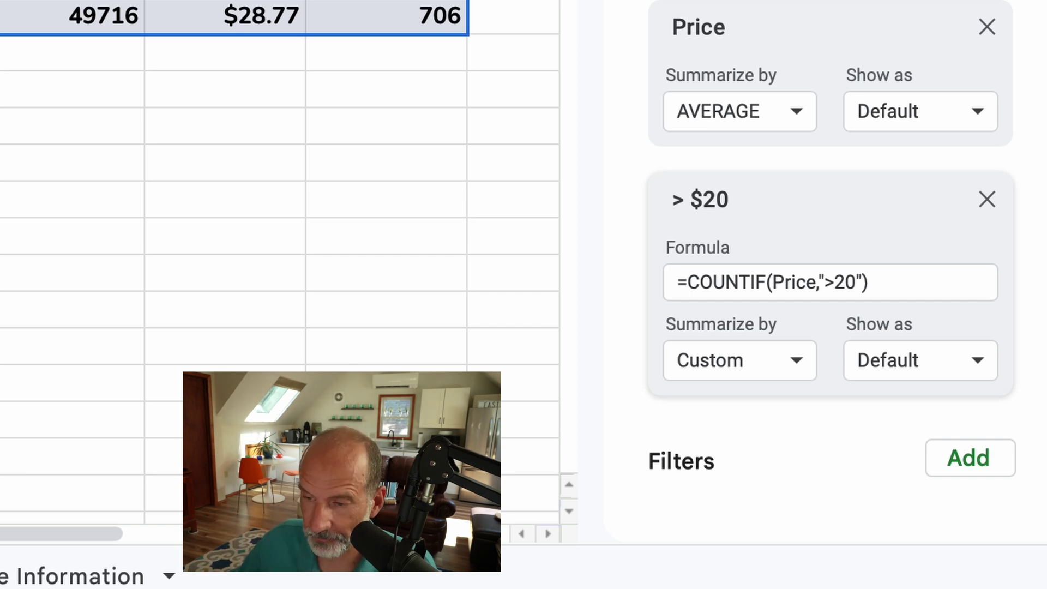
Step: Change the Aluminum record's cost in E4 to 12
click(882, 282)
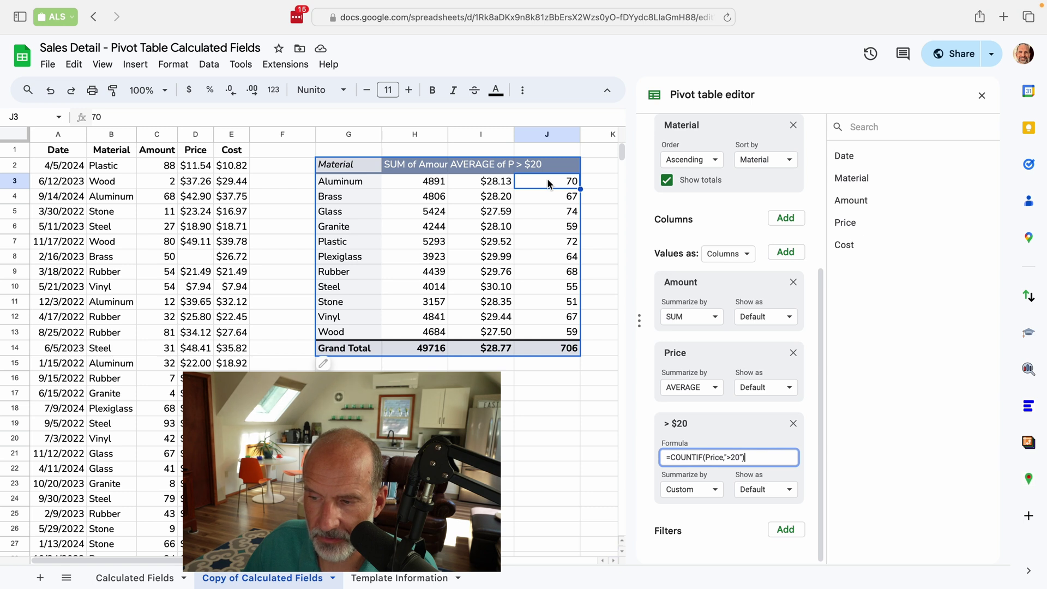
click(107, 197)
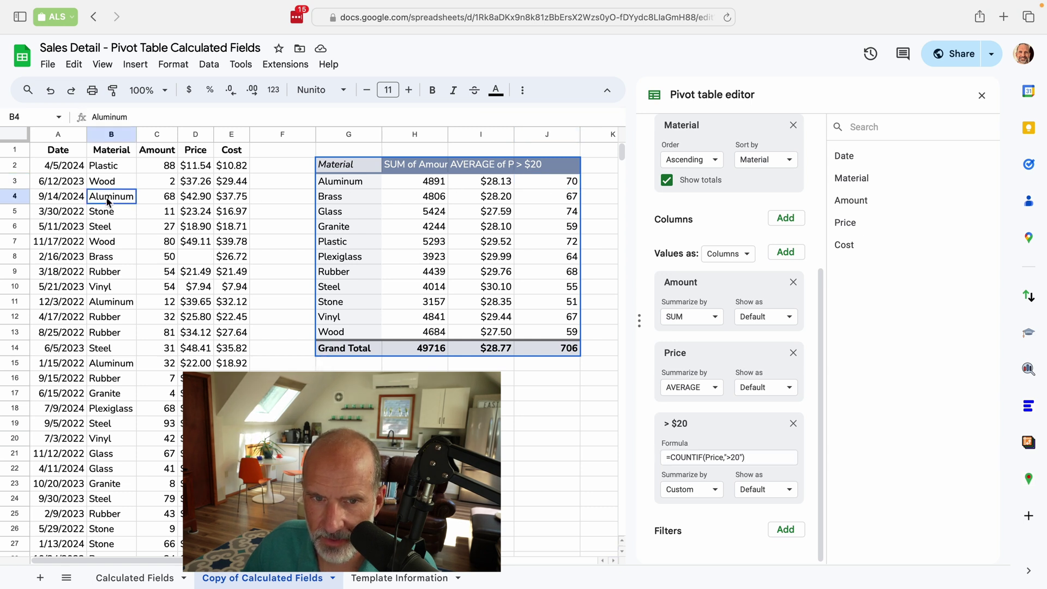
click(231, 197)
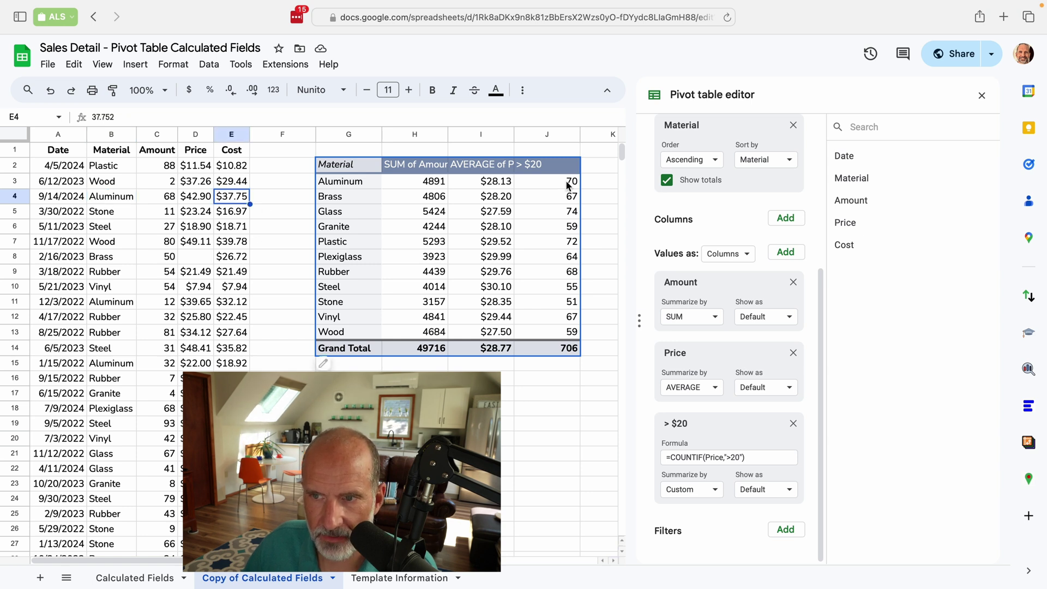
text(12)
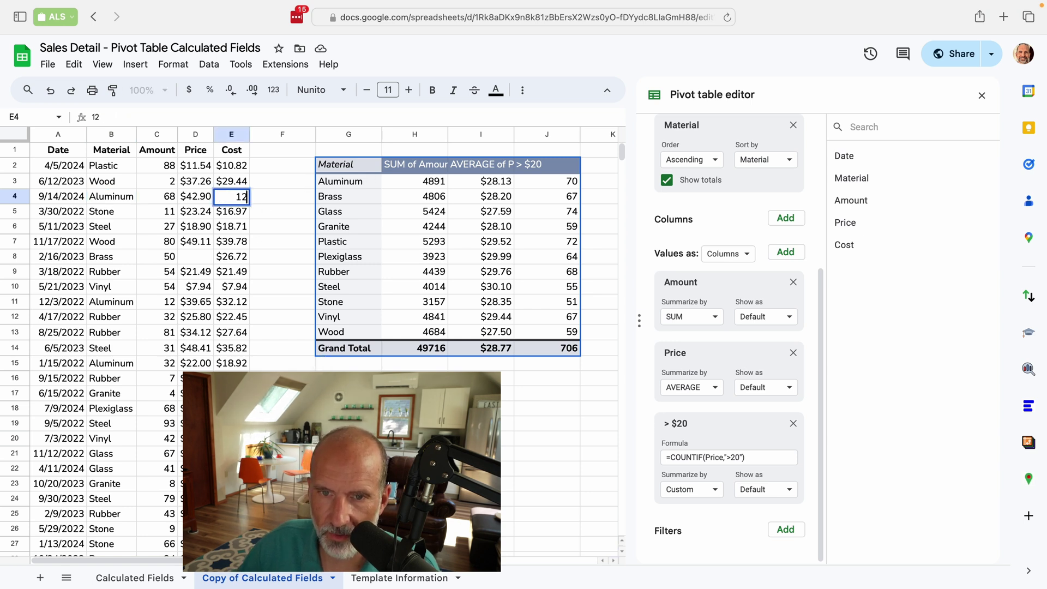
key(Return)
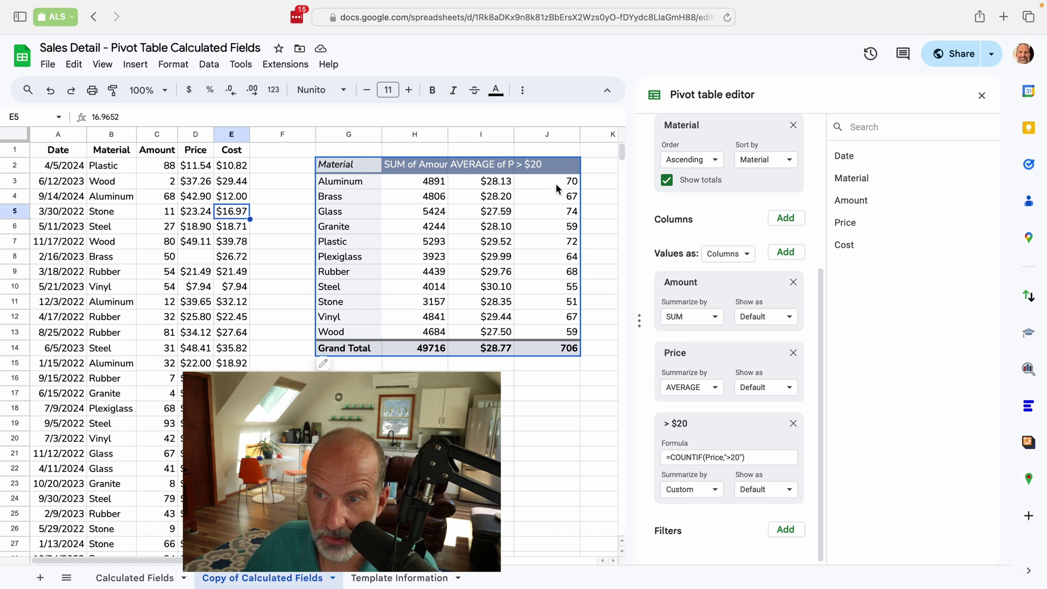
click(555, 183)
Step: Change the Aluminum price in D4 to 12, dropping its > $20 count to 69
click(237, 198)
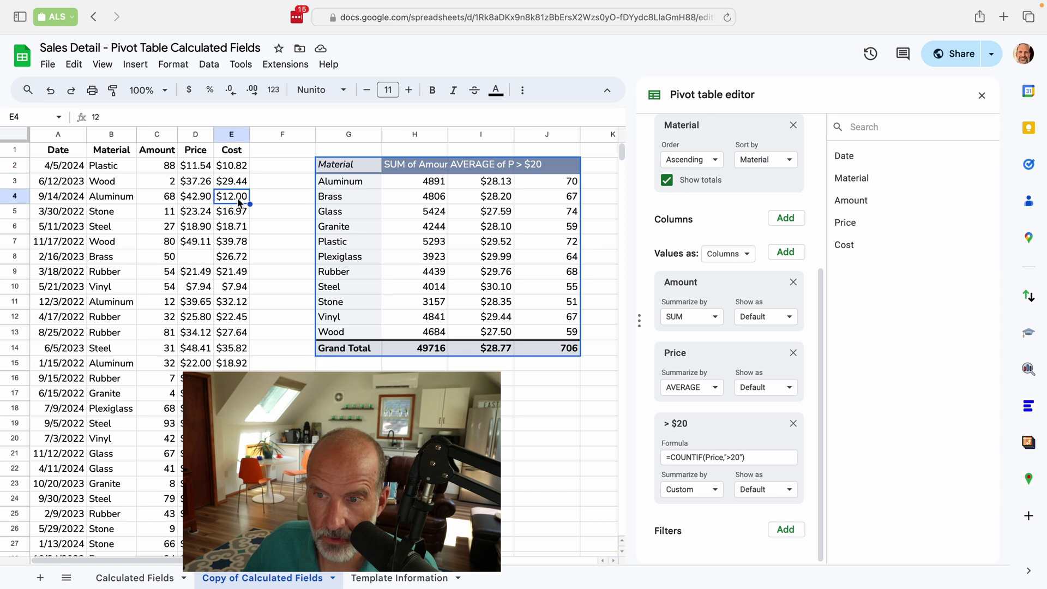
click(205, 199)
text(12)
key(Return)
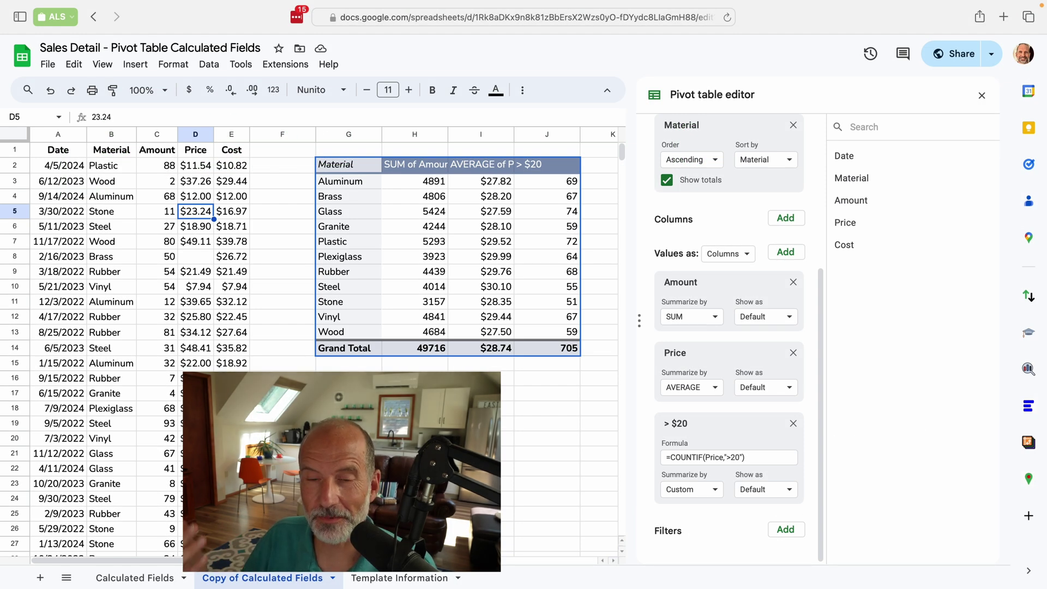
click(260, 168)
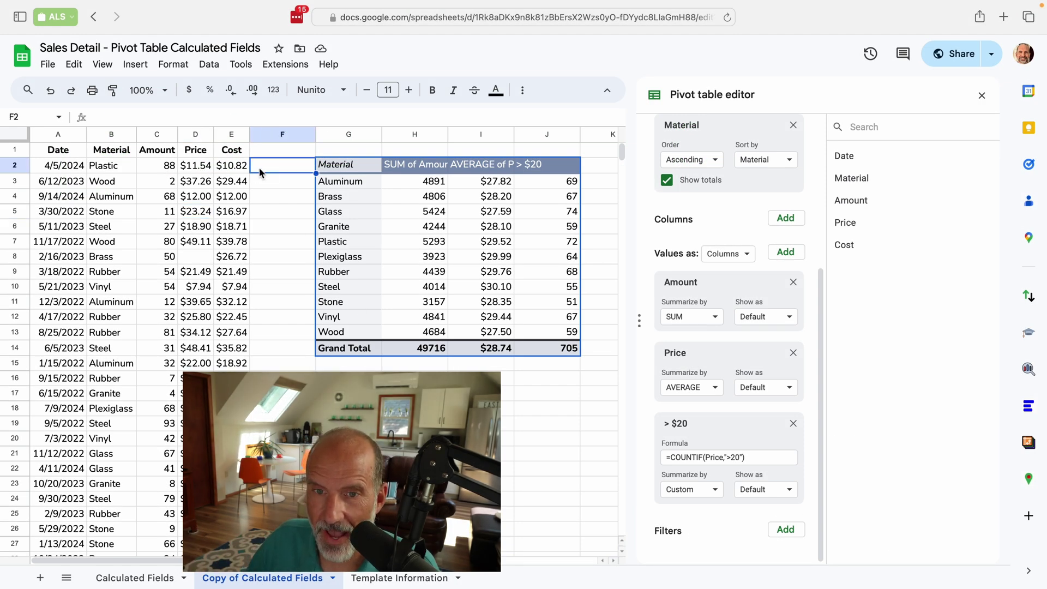
click(267, 153)
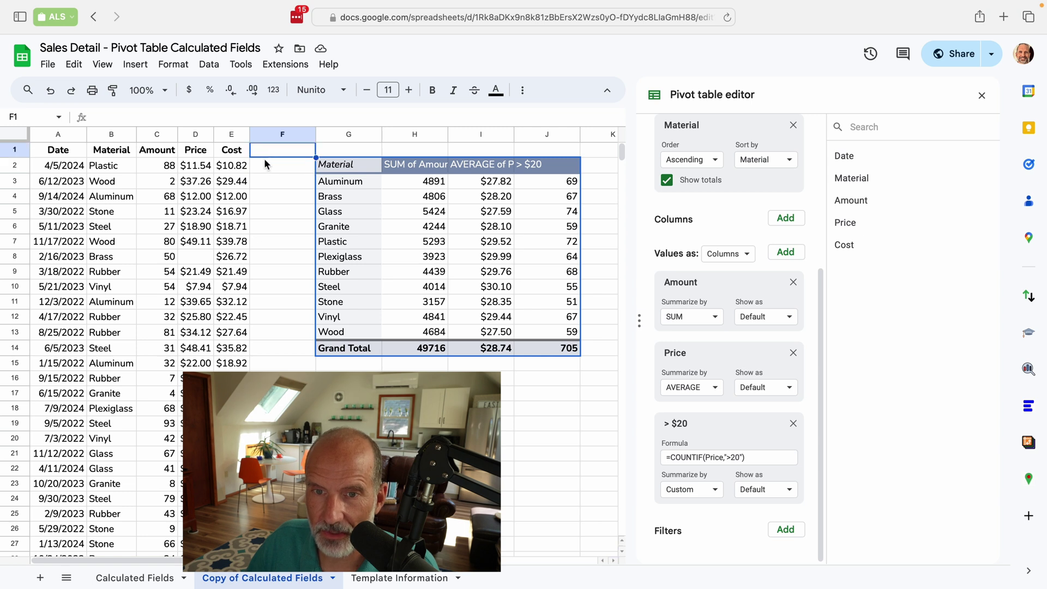
click(264, 161)
click(264, 179)
click(265, 237)
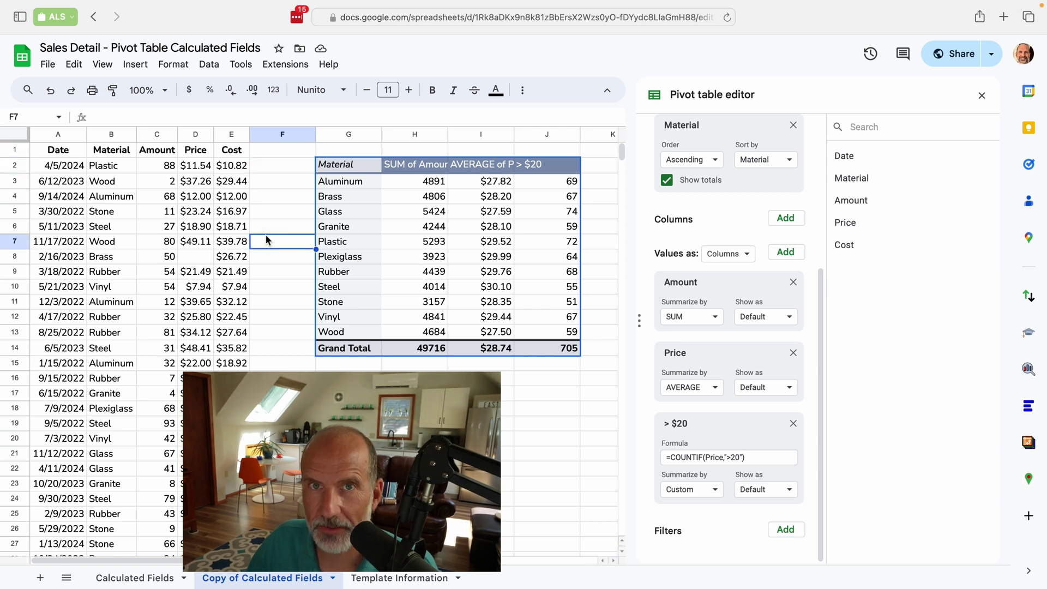
click(595, 182)
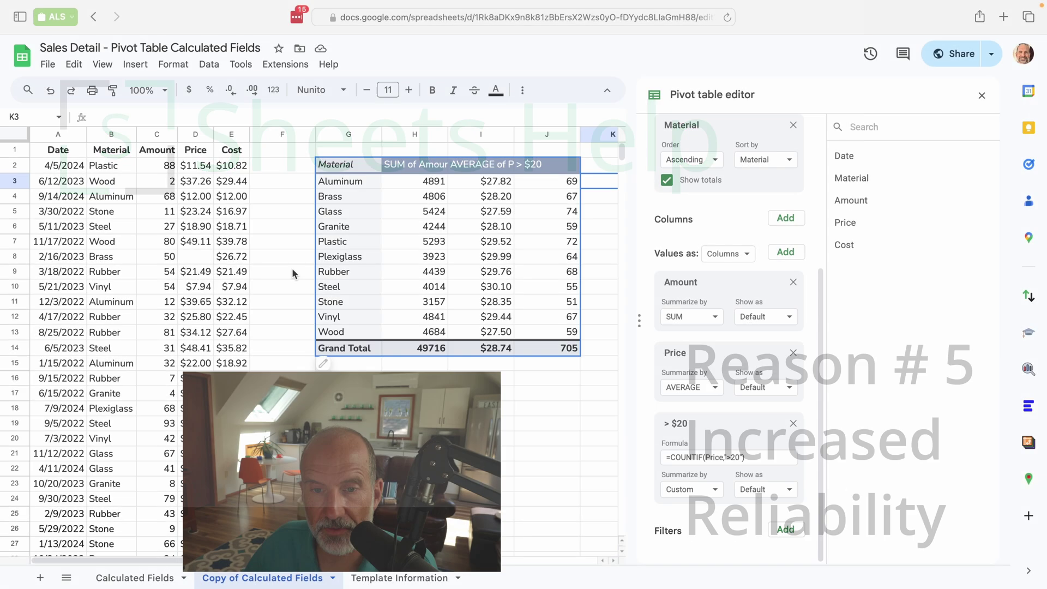
click(205, 244)
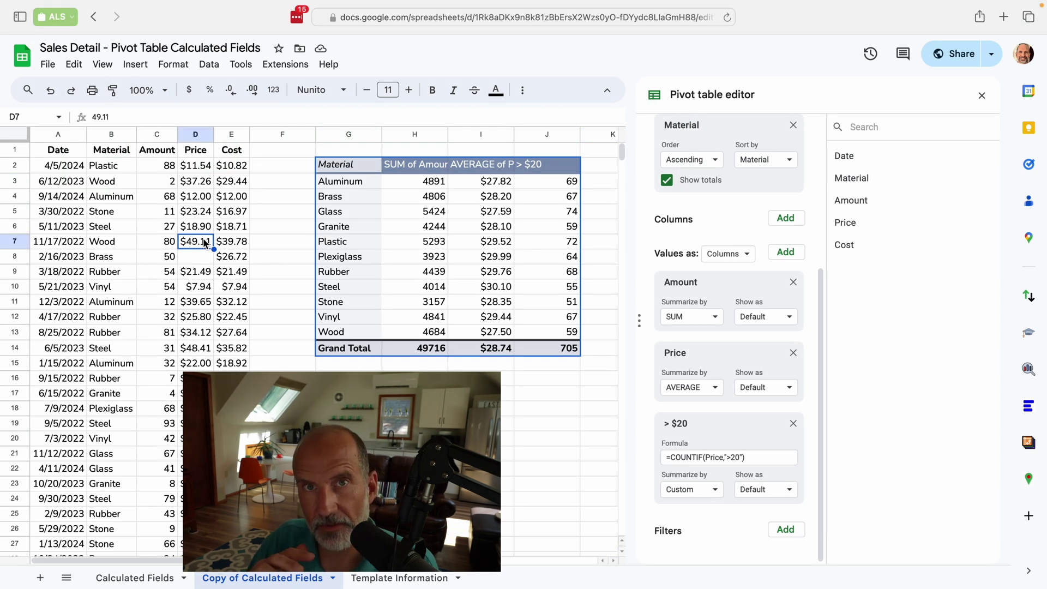